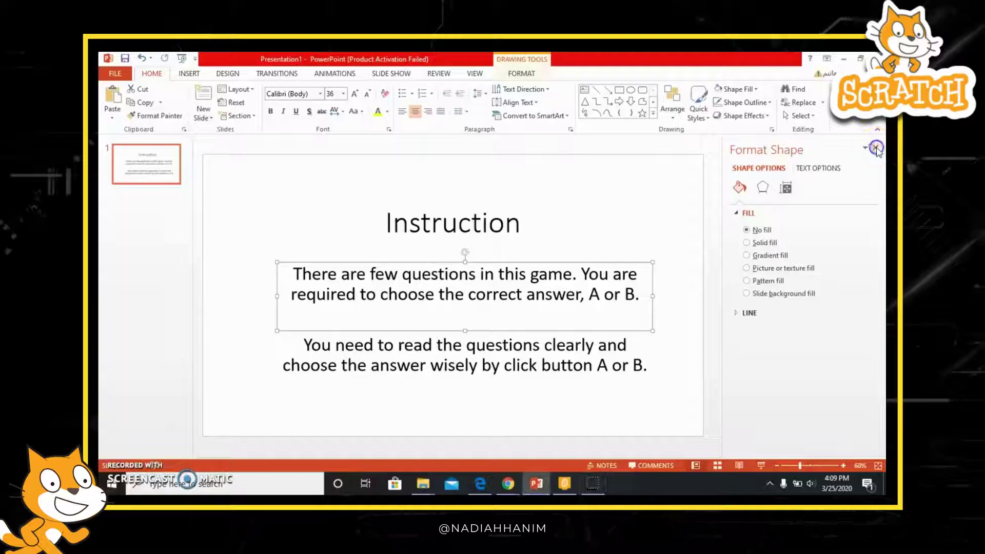
Step: Close the Format Shape pane, then briefly search Windows for 'power' and dismiss the search
left_click(877, 149)
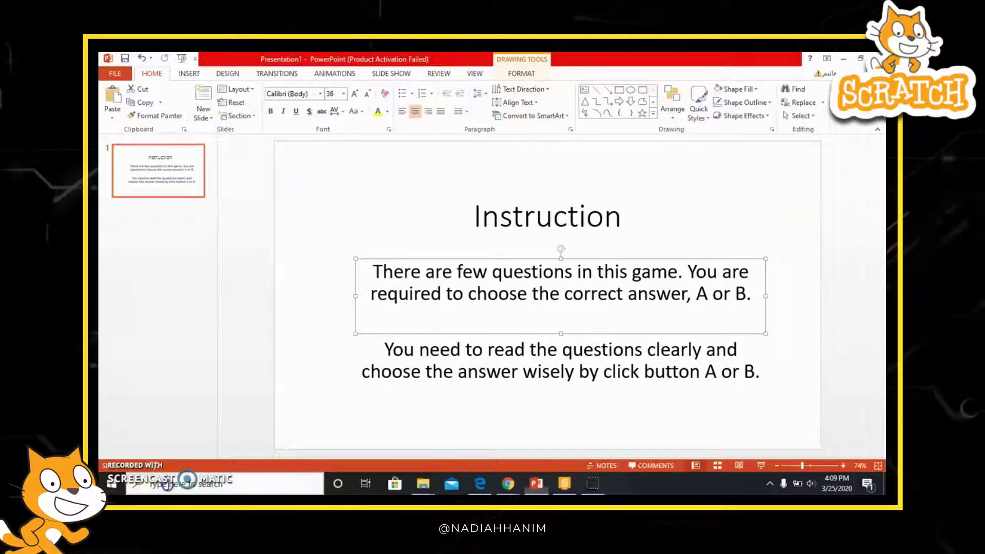
left_click(170, 487)
type("power")
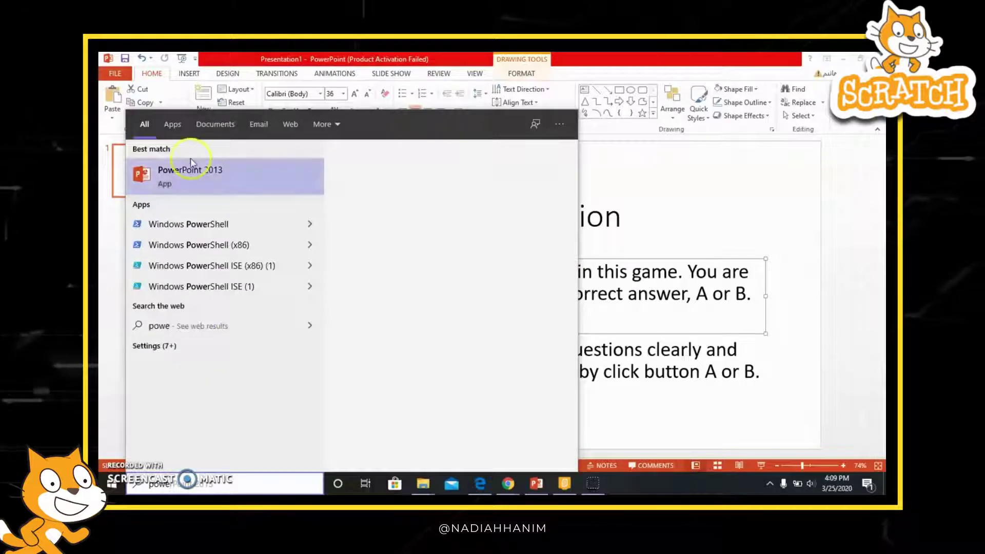
left_click(776, 189)
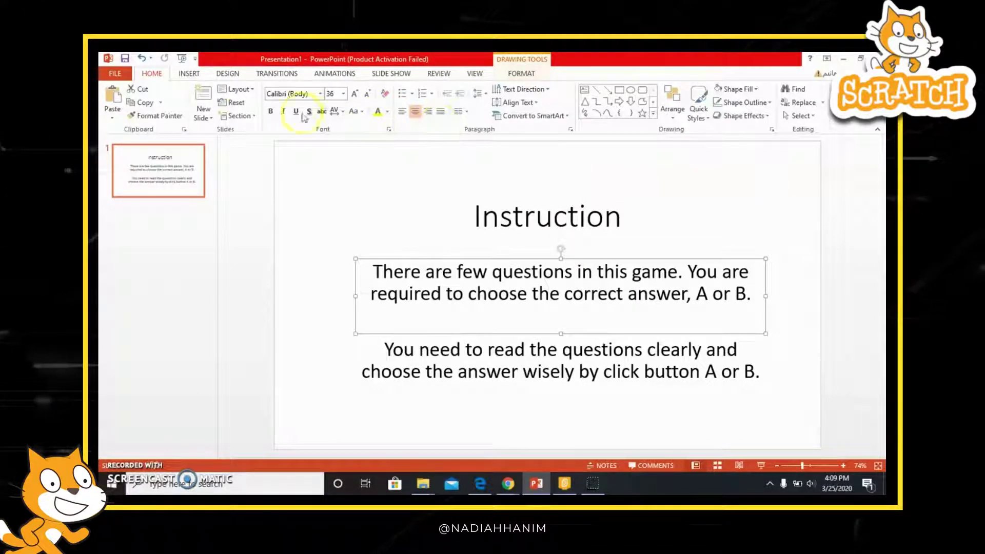
Step: Change the slide size to Standard (4:3), scaling the content with Ensure Fit
left_click(188, 75)
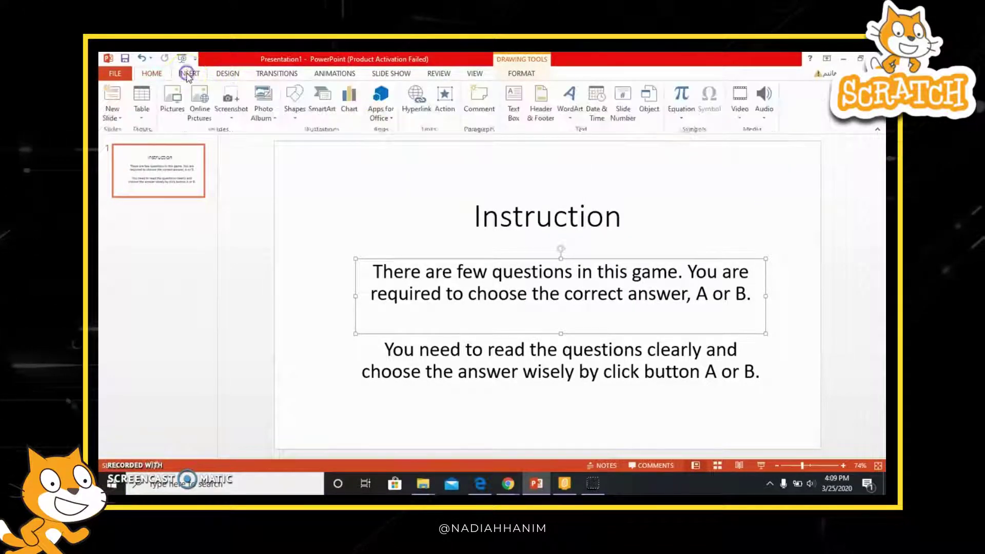
left_click(223, 74)
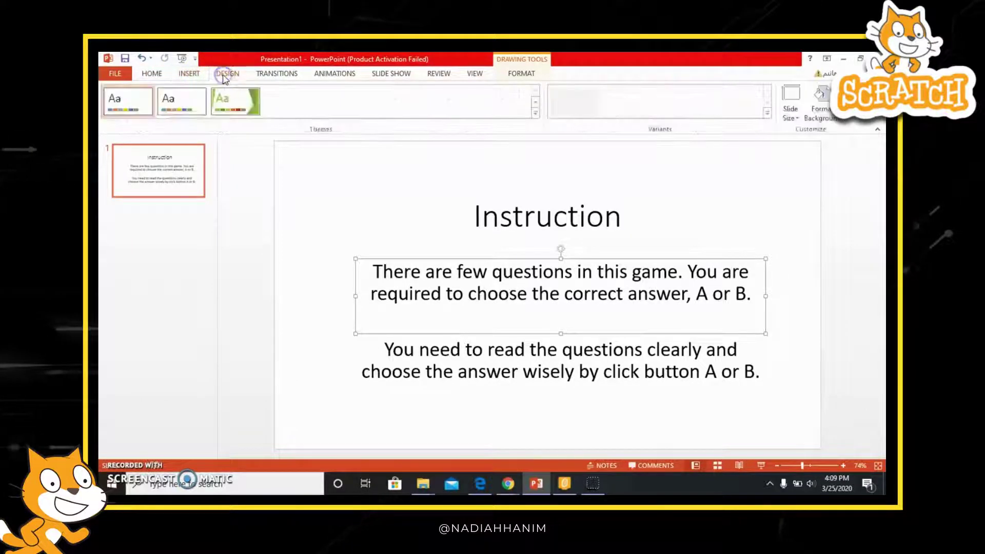
left_click(790, 109)
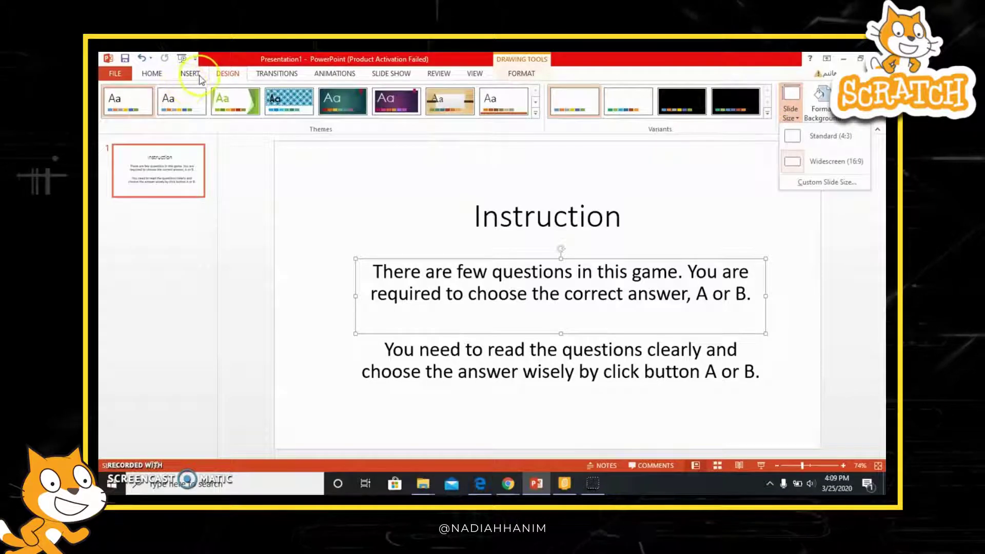
left_click(787, 116)
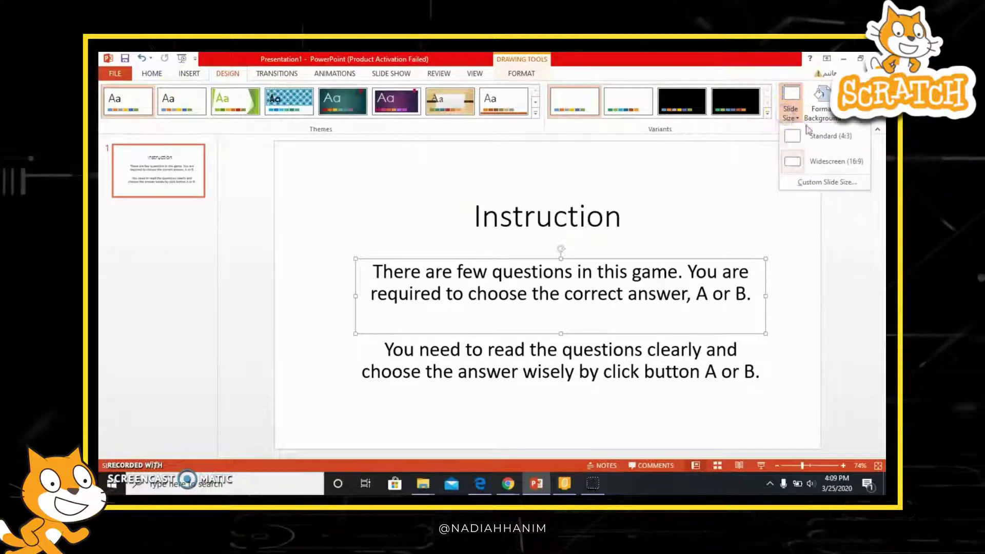
left_click(814, 146)
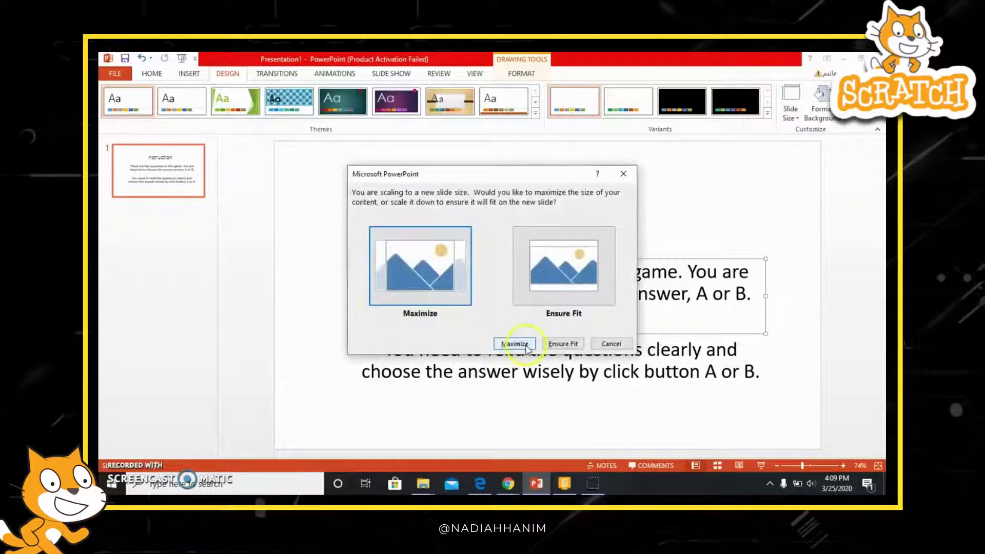
left_click(568, 345)
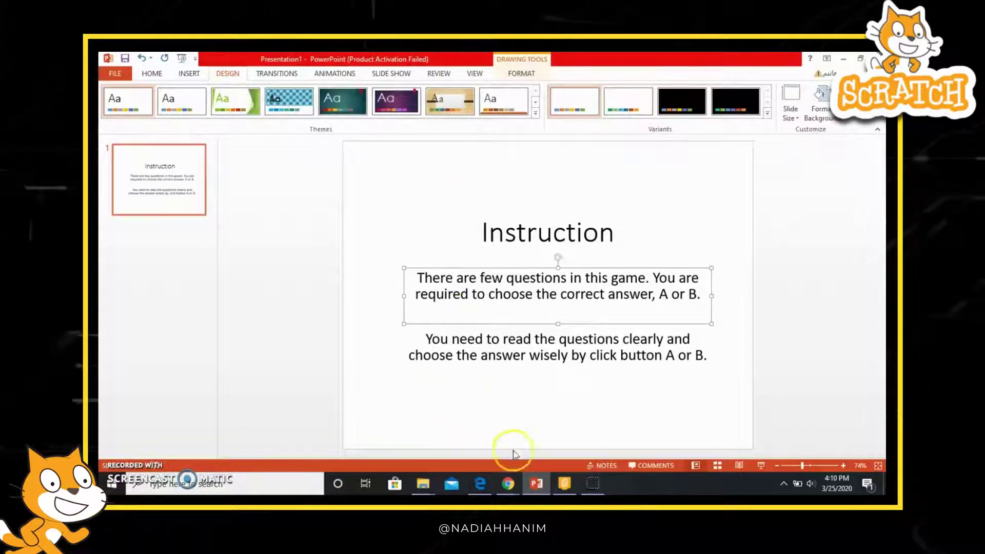
left_click(564, 483)
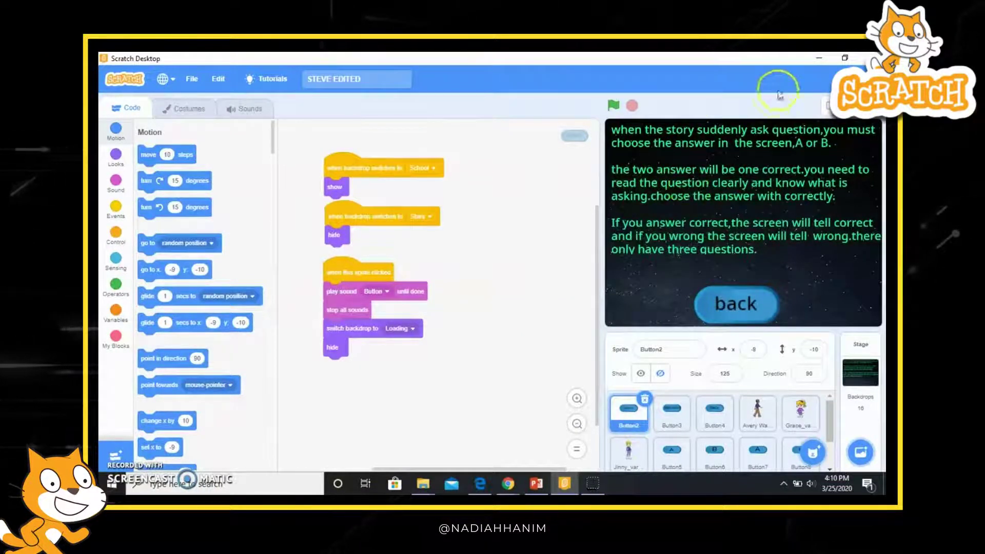
left_click(818, 58)
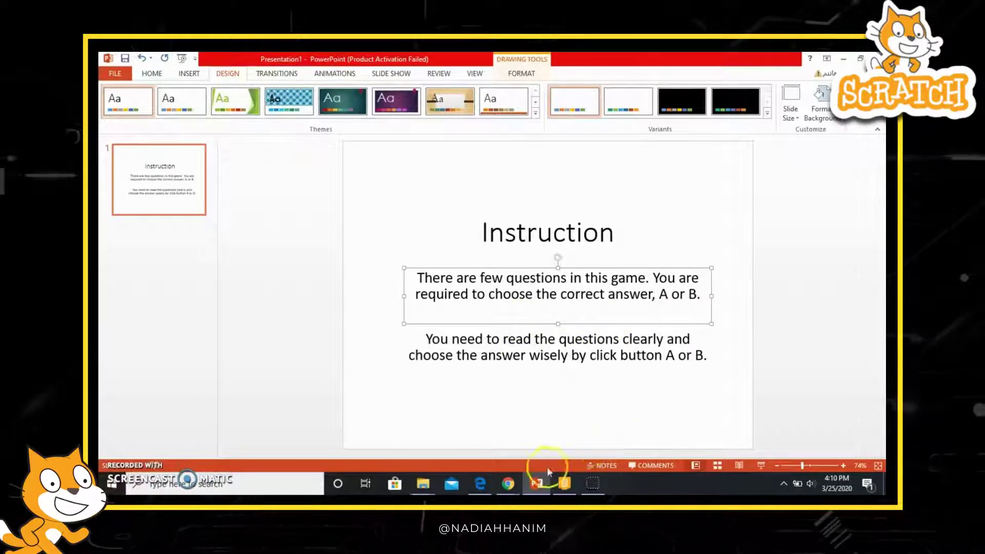
Step: Preview the large galaxy image and extend the search query to 'galaxy background hd'
mouse_move(507, 483)
left_click(548, 450)
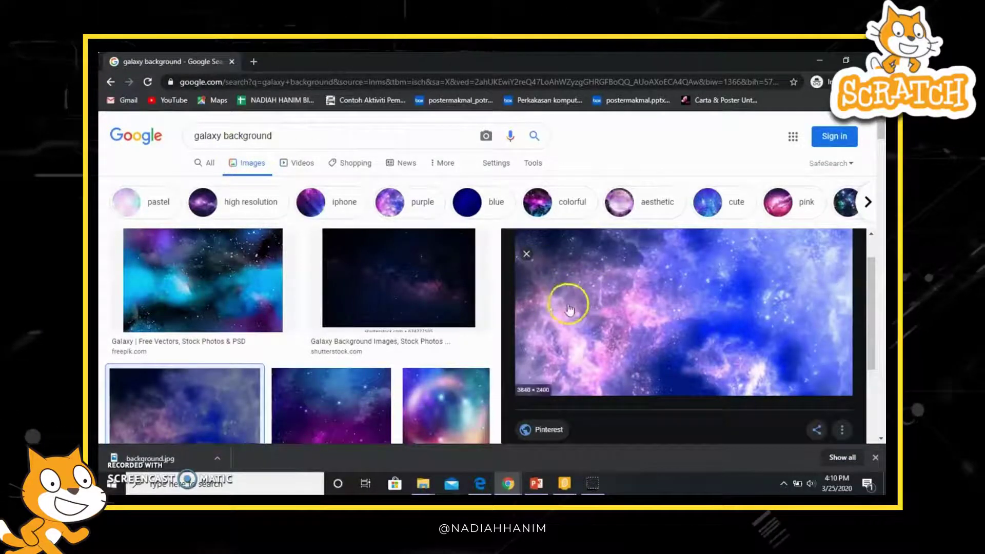
left_click(626, 315)
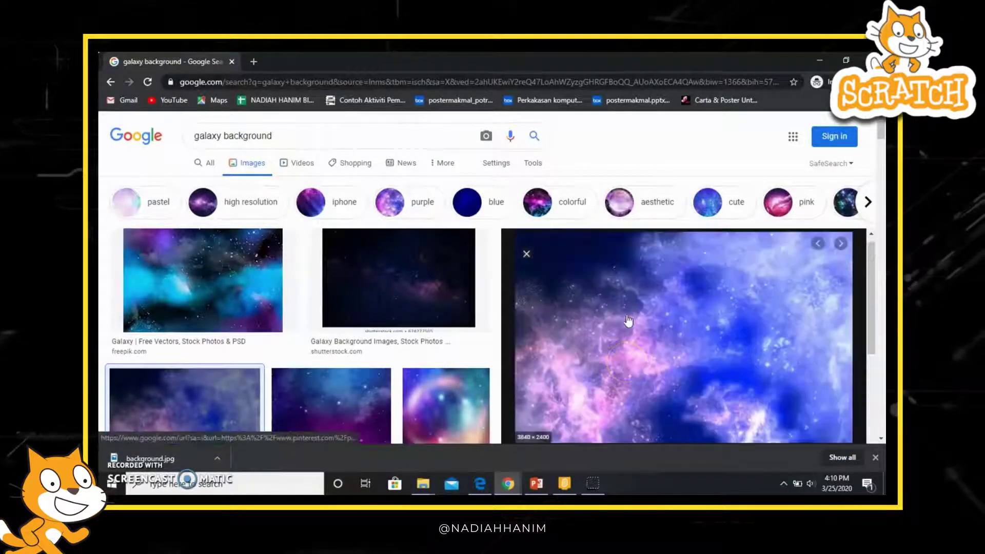
left_click(699, 314)
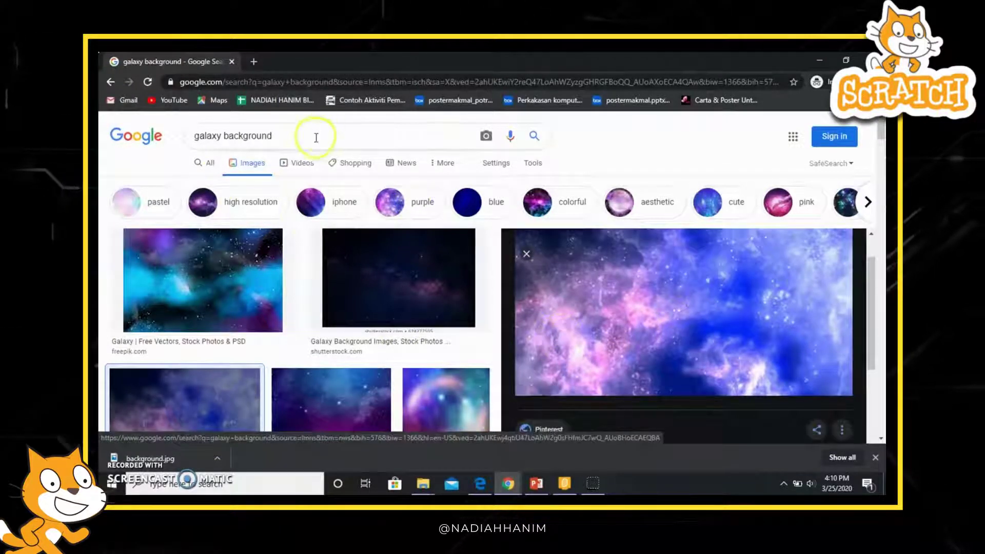
left_click(316, 137)
type("hd")
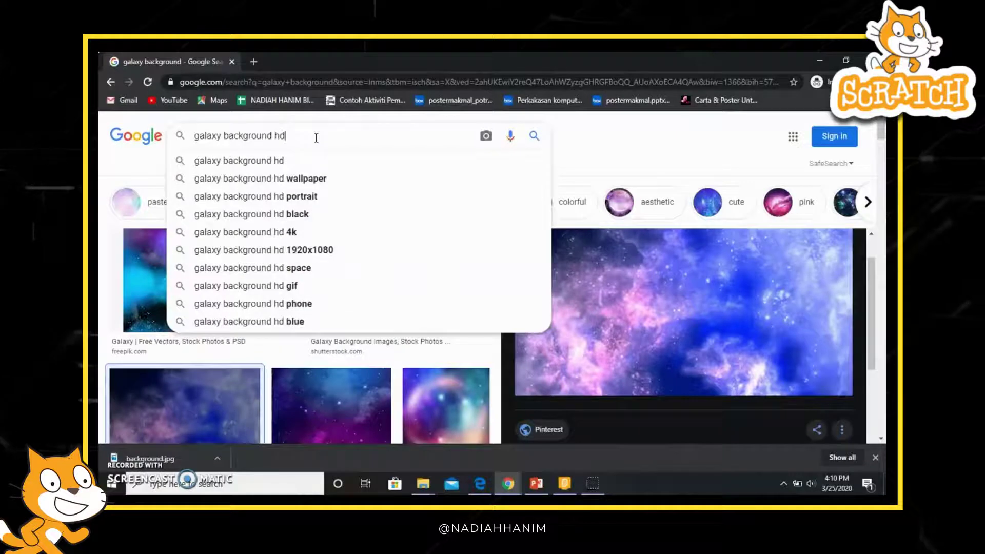
Step: Try saving the galaxy image from its context menu, then cancel the Save As dialog
right_click(674, 286)
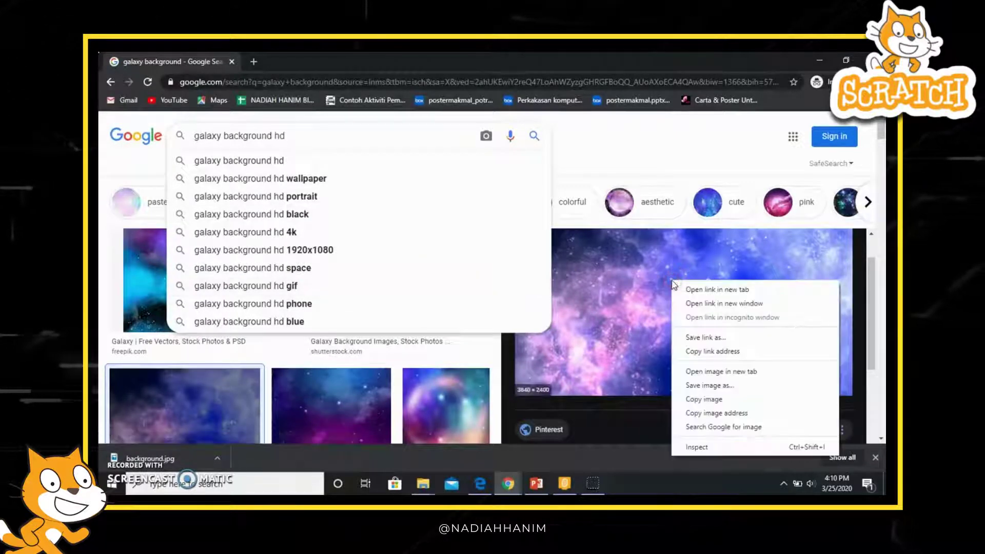
left_click(721, 371)
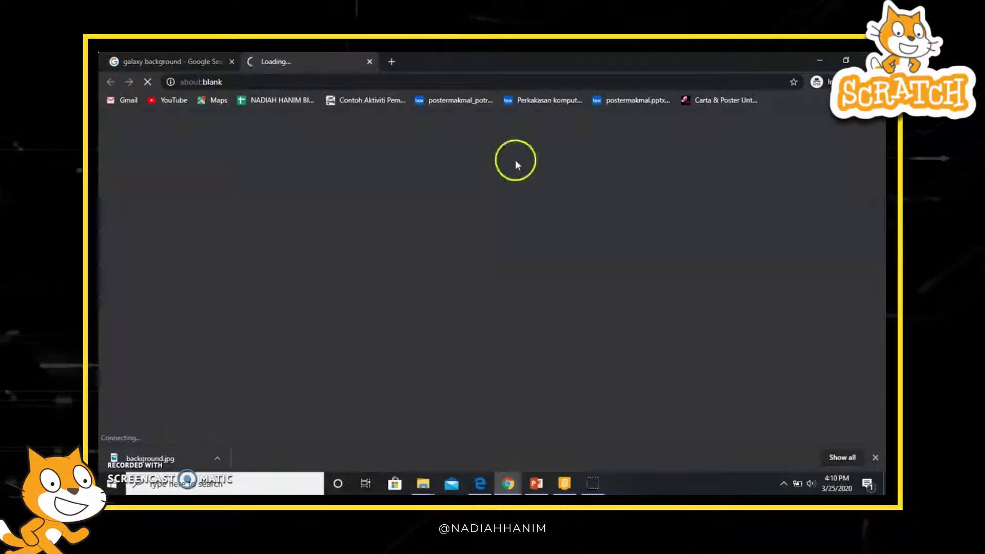
left_click(369, 61)
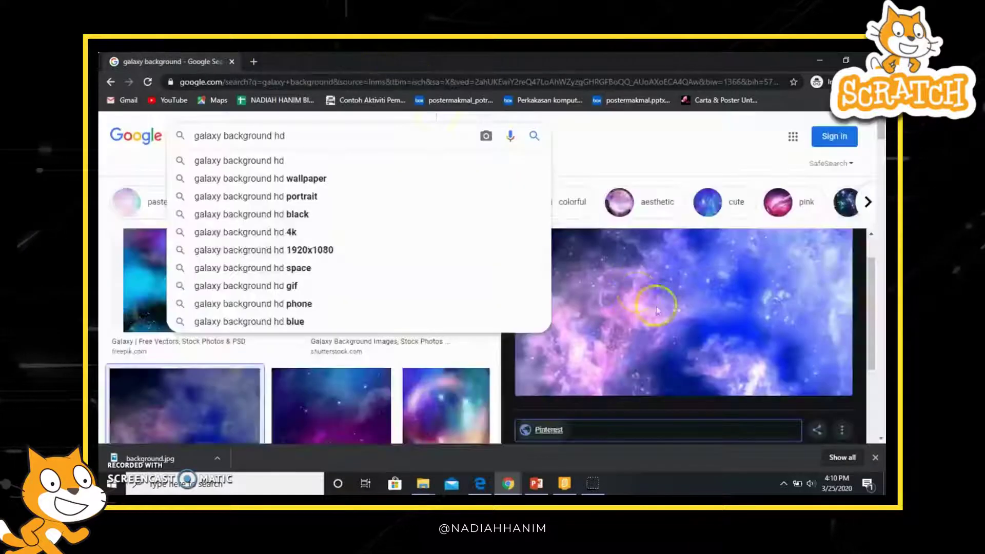
right_click(706, 303)
left_click(738, 229)
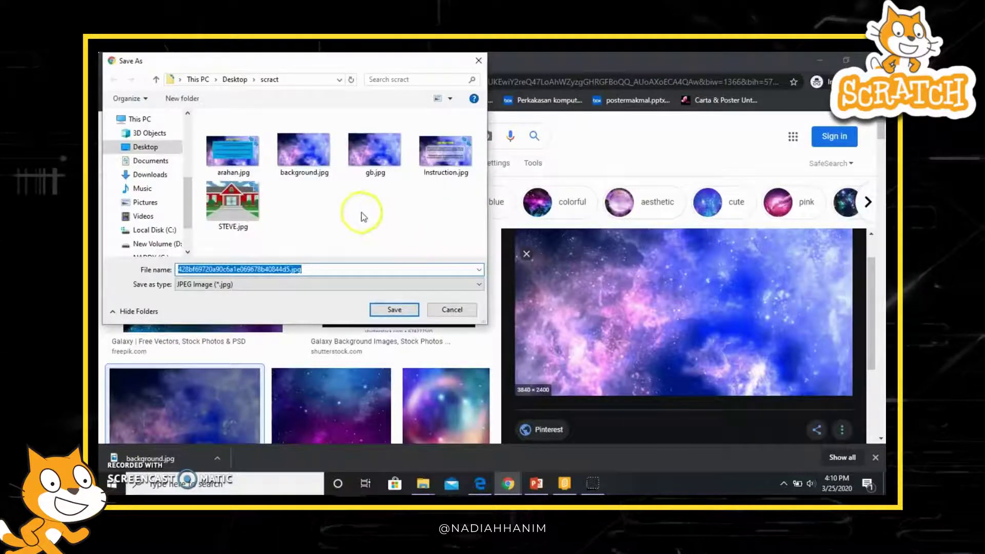
left_click(450, 310)
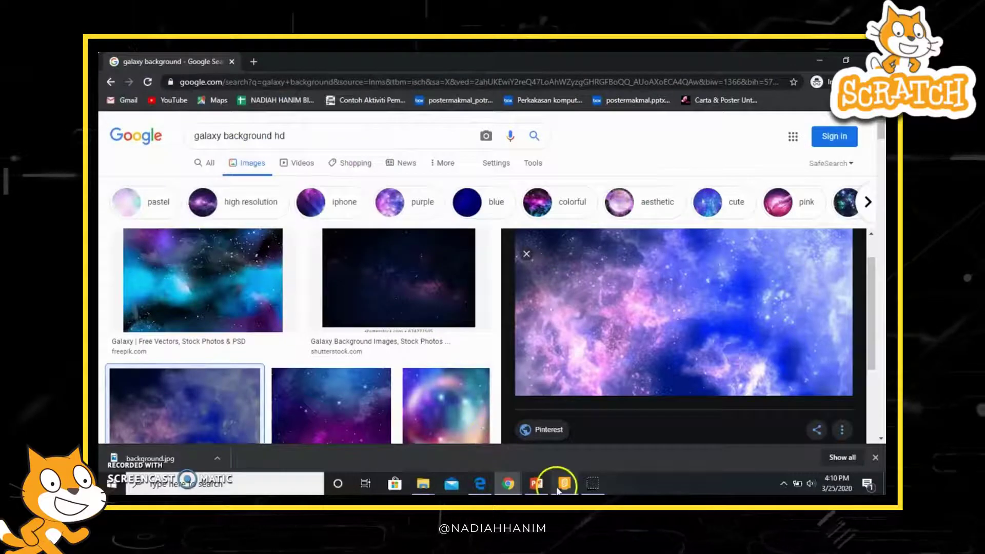
Step: Set background.jpg as the Instruction slide's picture background fill
left_click(533, 487)
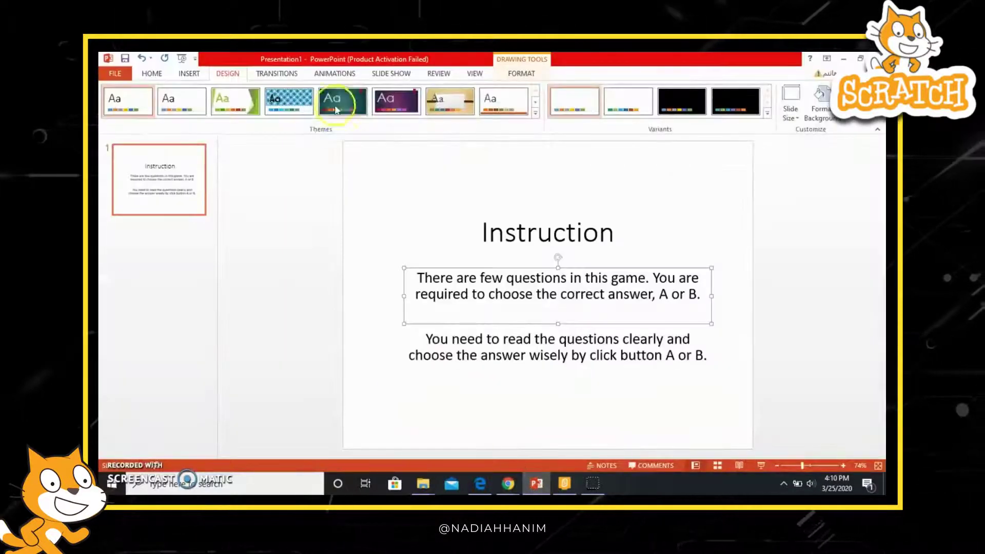
right_click(397, 190)
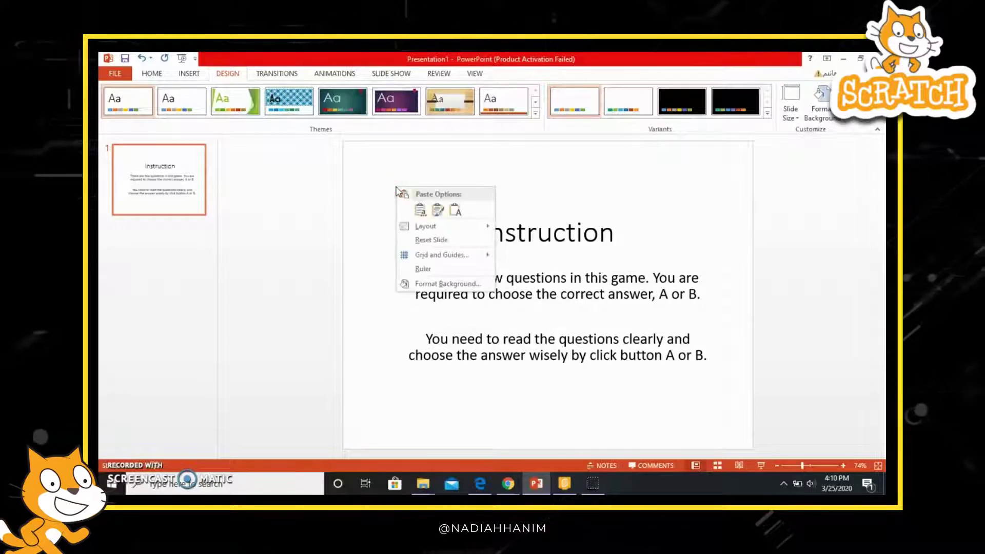
left_click(429, 283)
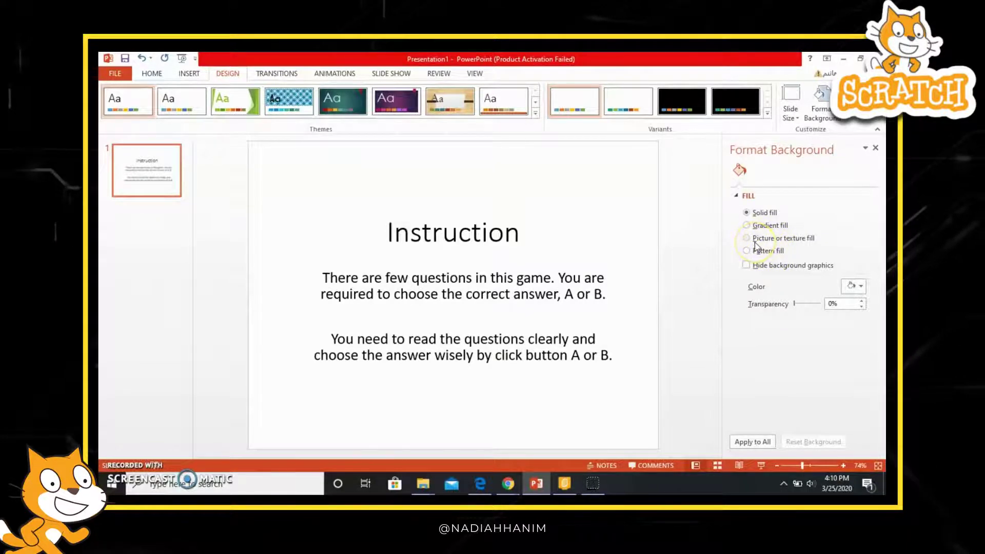
left_click(754, 239)
left_click(762, 302)
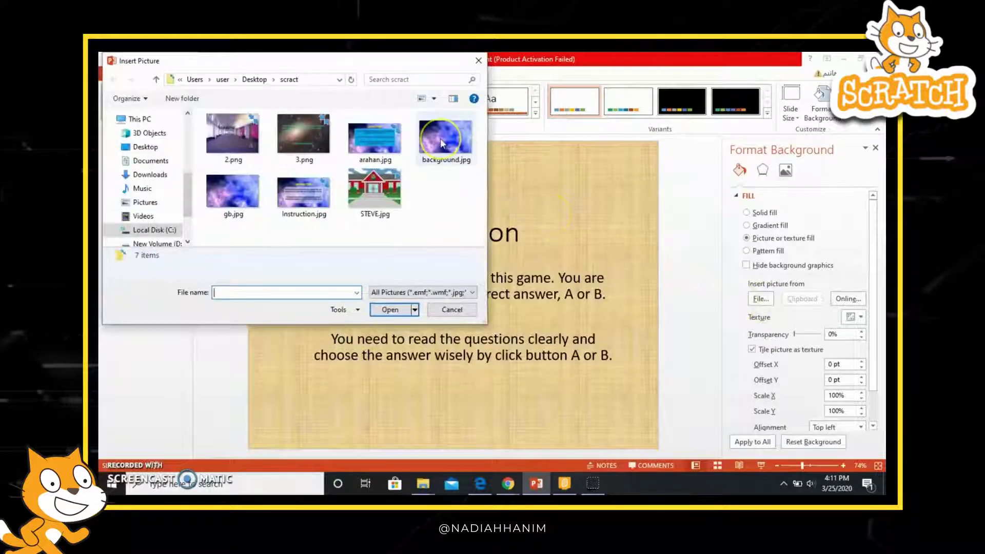
double_click(440, 140)
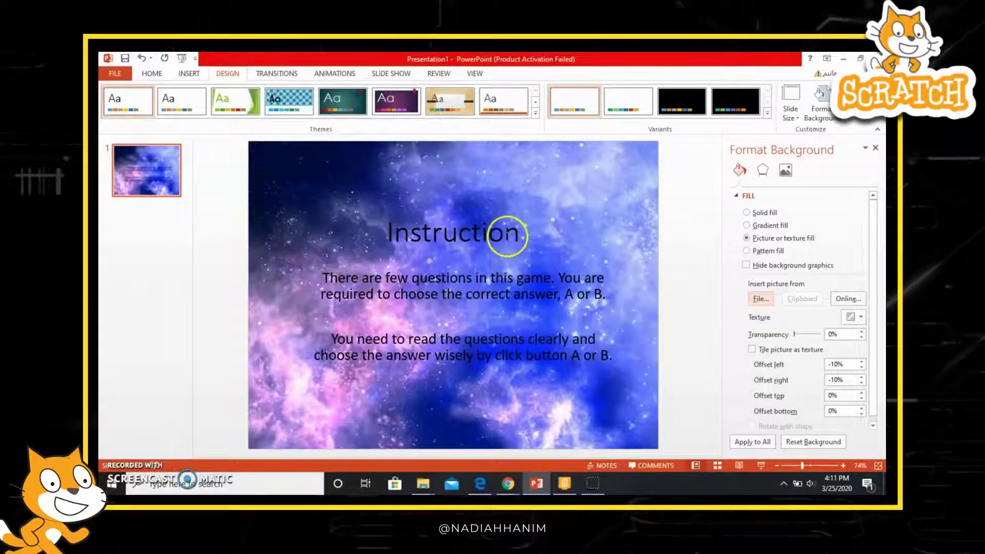
Step: Make the INSTRUCTION title yellow-green, bold, and in the Adventure font
left_click(507, 236)
double_click(513, 238)
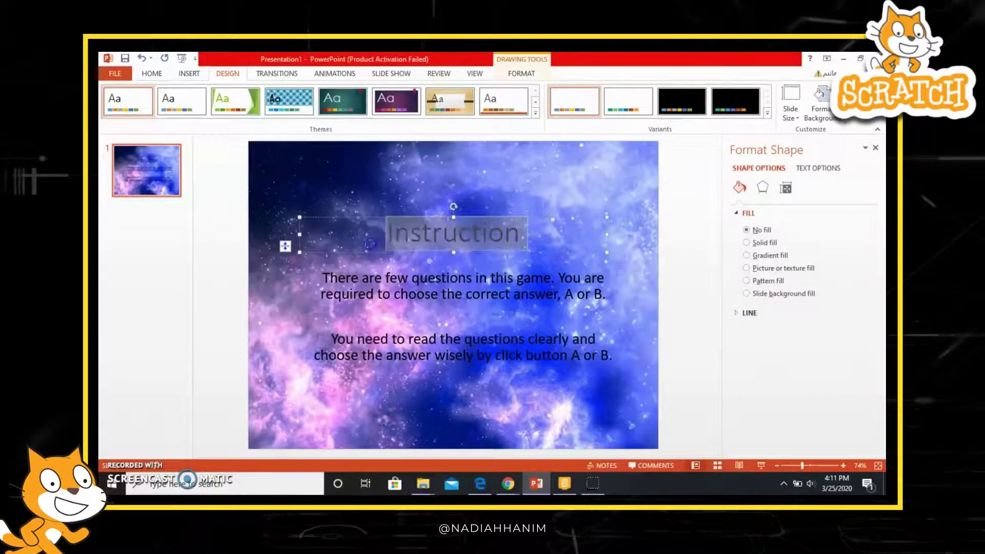
left_click(146, 74)
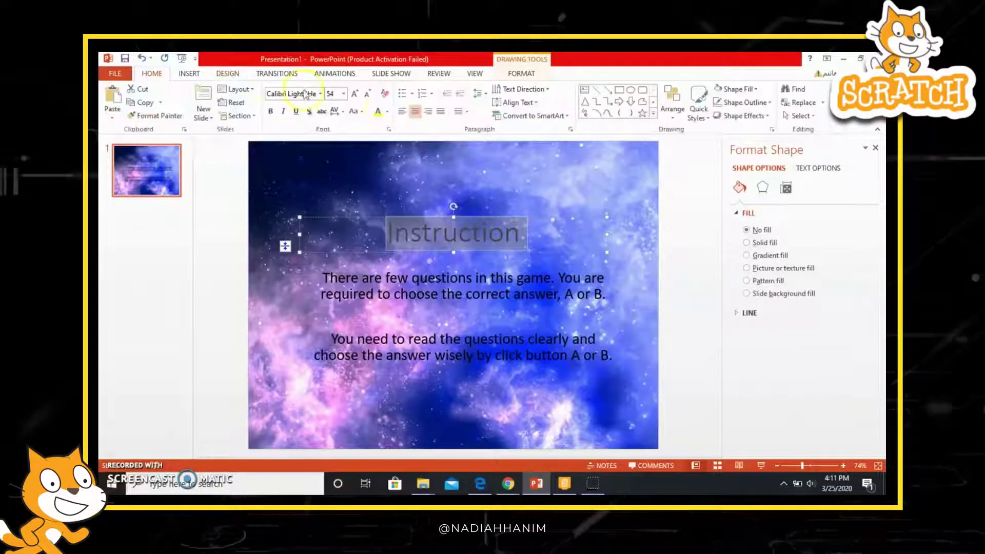
left_click(378, 112)
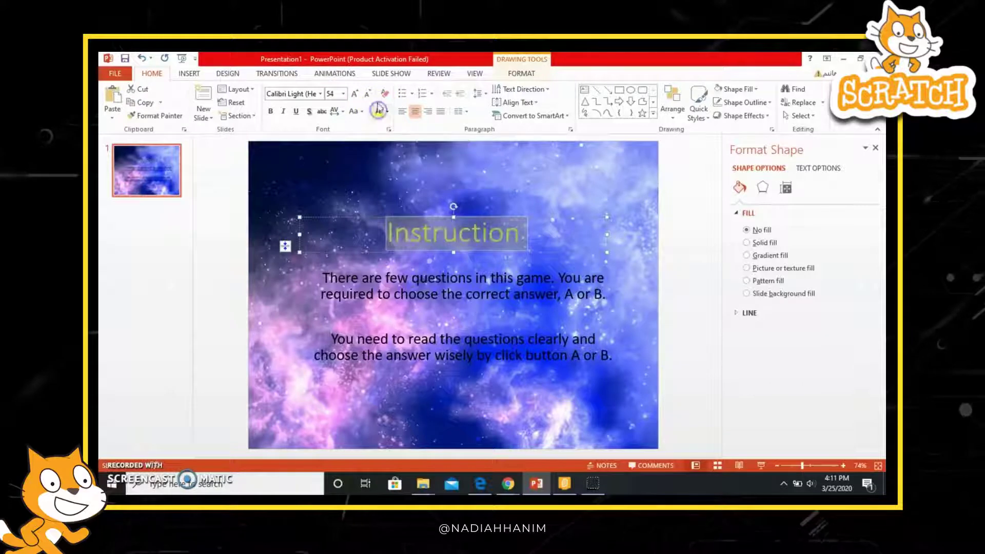
left_click(272, 112)
left_click(390, 198)
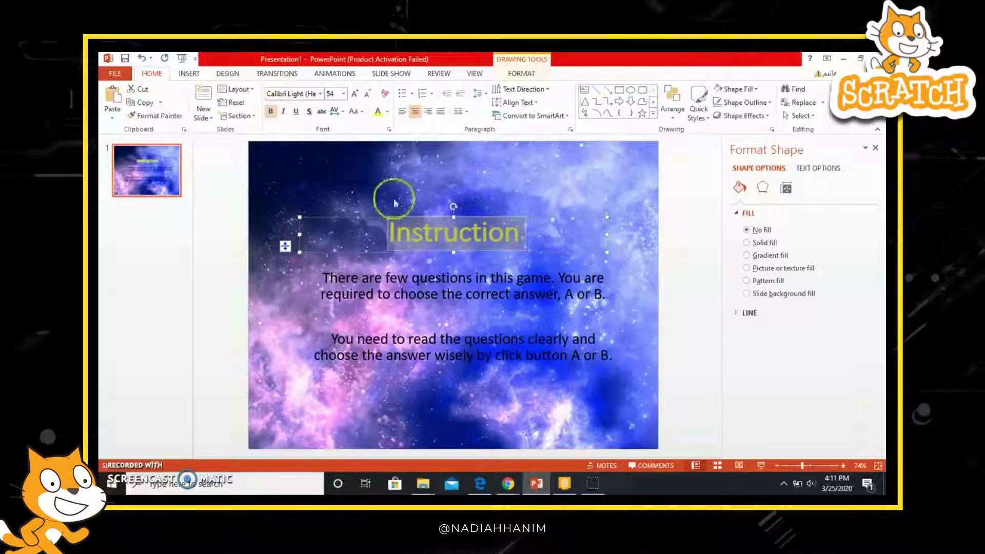
left_click_drag(514, 231, 363, 242)
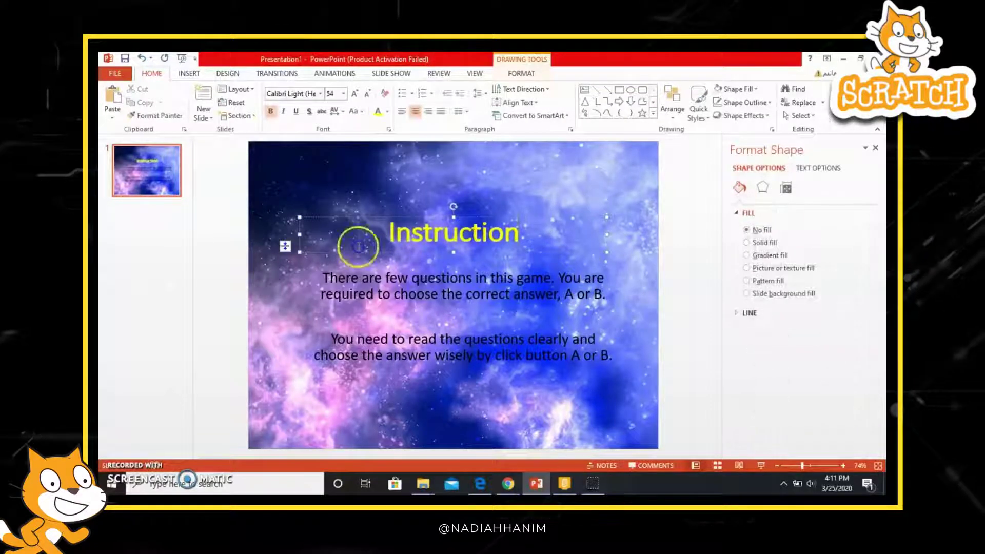
left_click(320, 94)
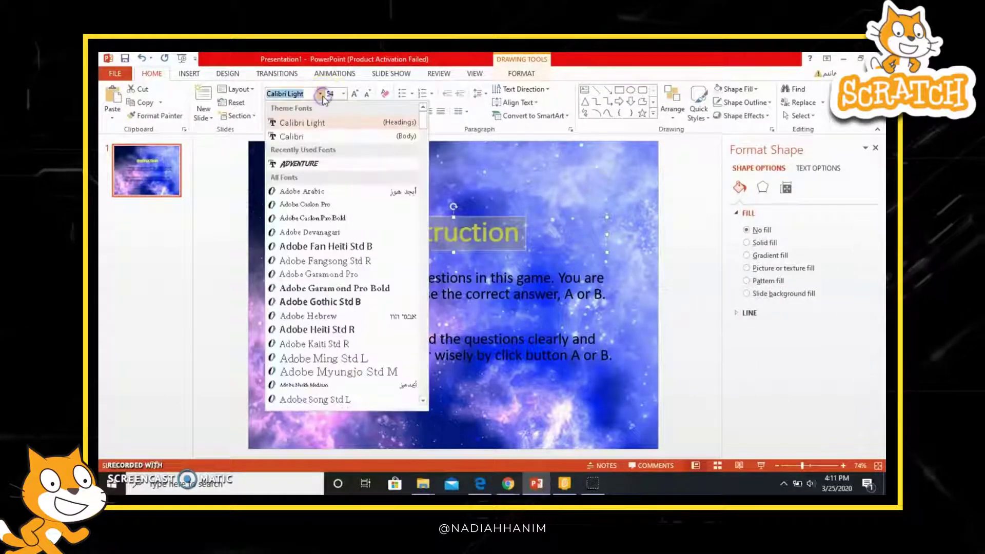
left_click(315, 164)
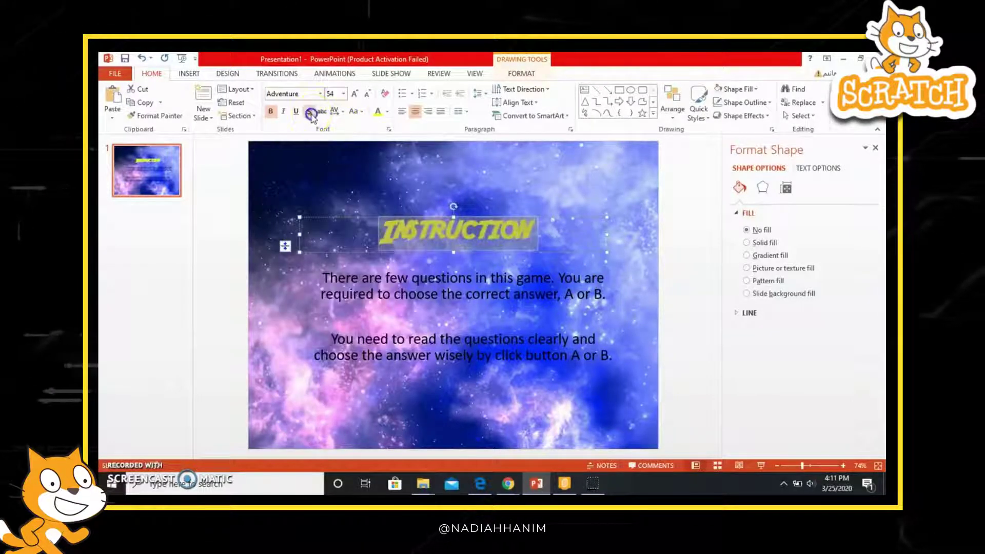
left_click(646, 270)
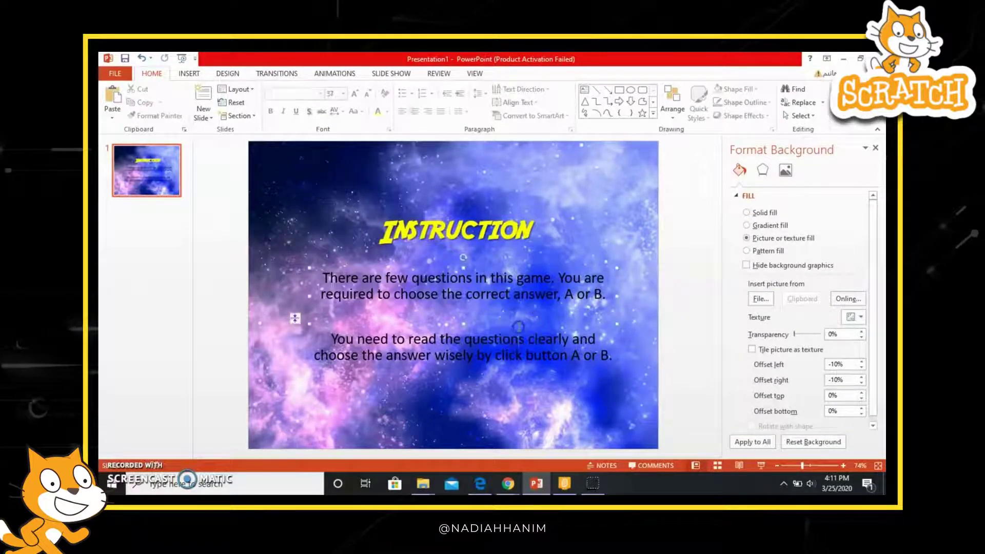
Step: Bold both instruction paragraphs and widen their text box so the lines reflow
left_click(593, 483)
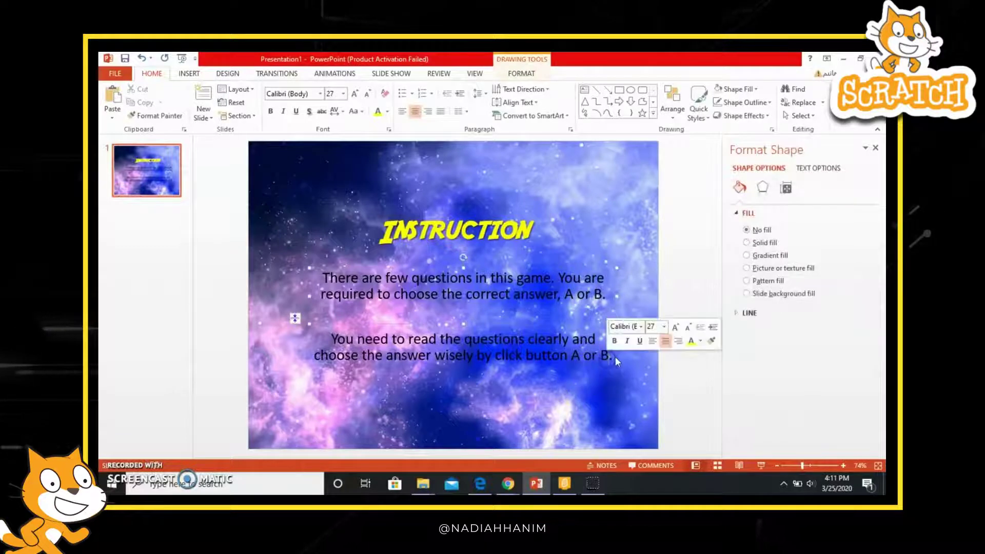
left_click_drag(613, 356, 311, 275)
key("ctrl+c")
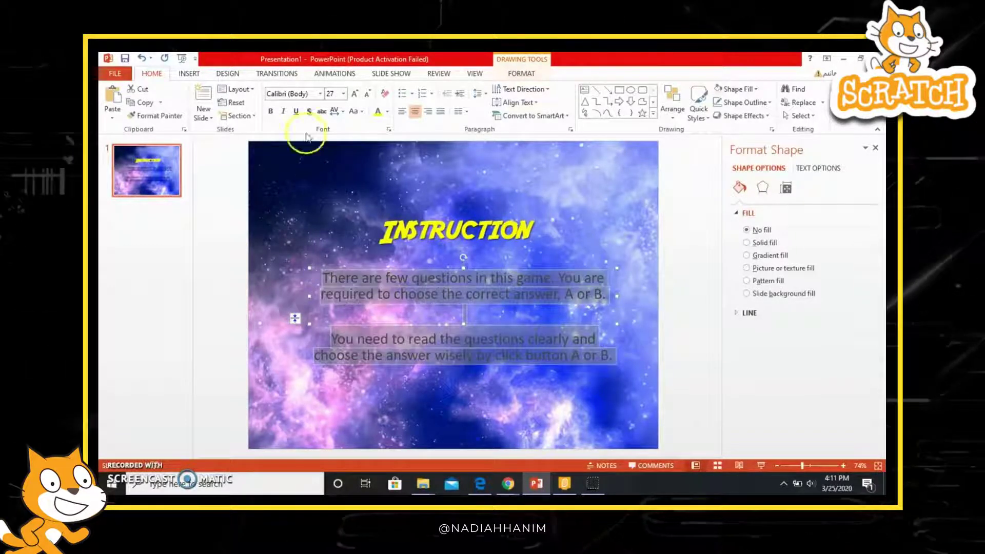
left_click(270, 112)
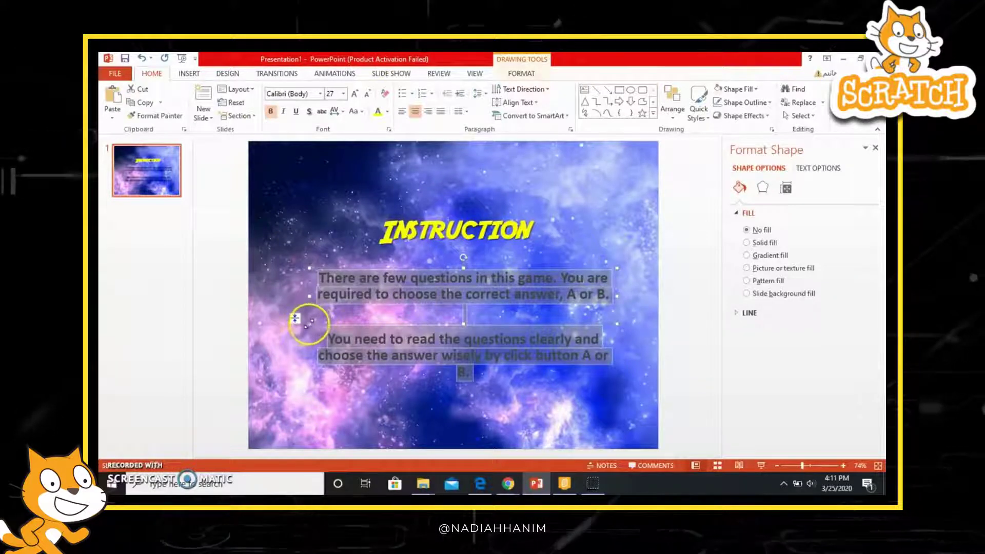
left_click_drag(297, 326, 280, 321)
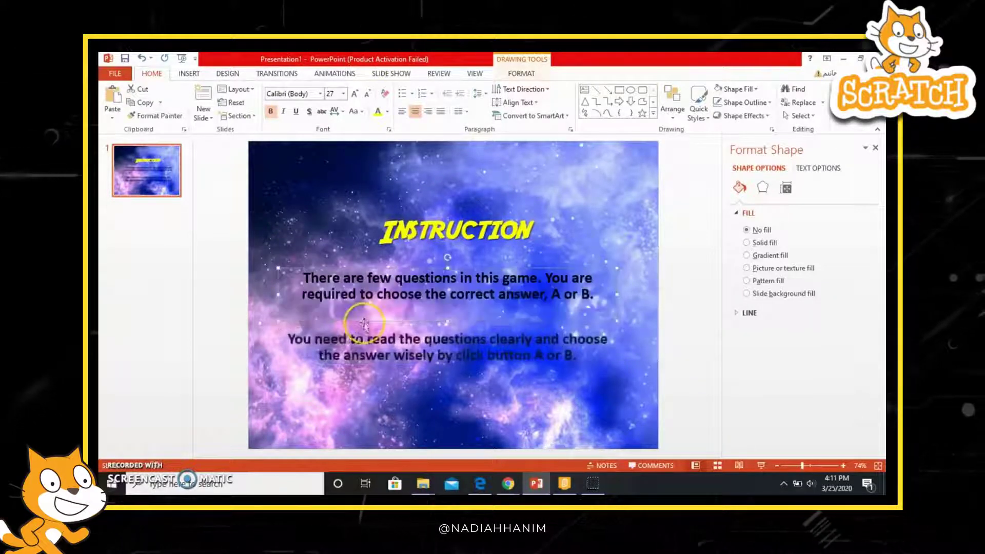
left_click(454, 388)
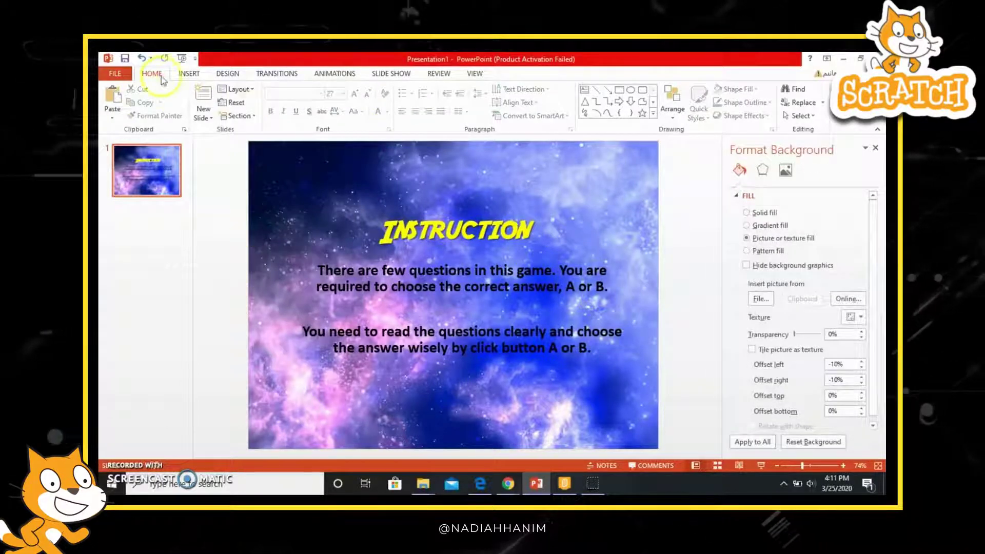
Step: Draw a light grey rounded rectangle over the instruction paragraphs
left_click(189, 73)
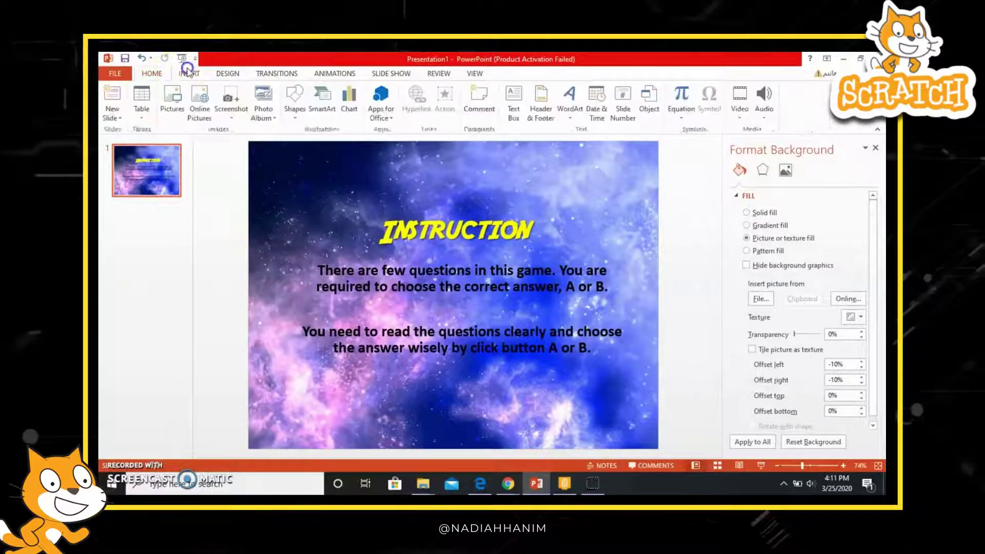
left_click(293, 105)
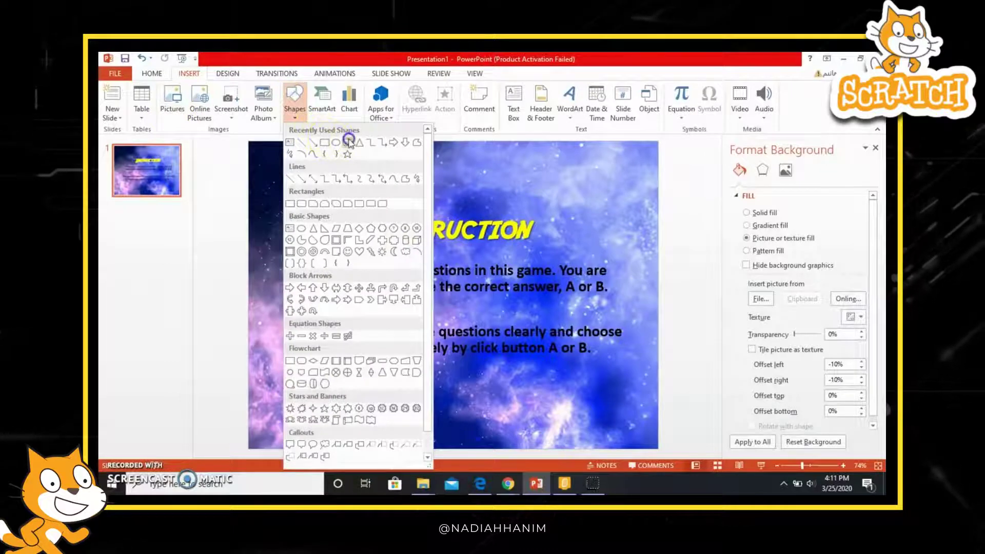
left_click(349, 139)
mouse_move(293, 253)
left_mouse_down()
mouse_move(319, 286)
mouse_move(657, 359)
mouse_move(631, 367)
left_mouse_up()
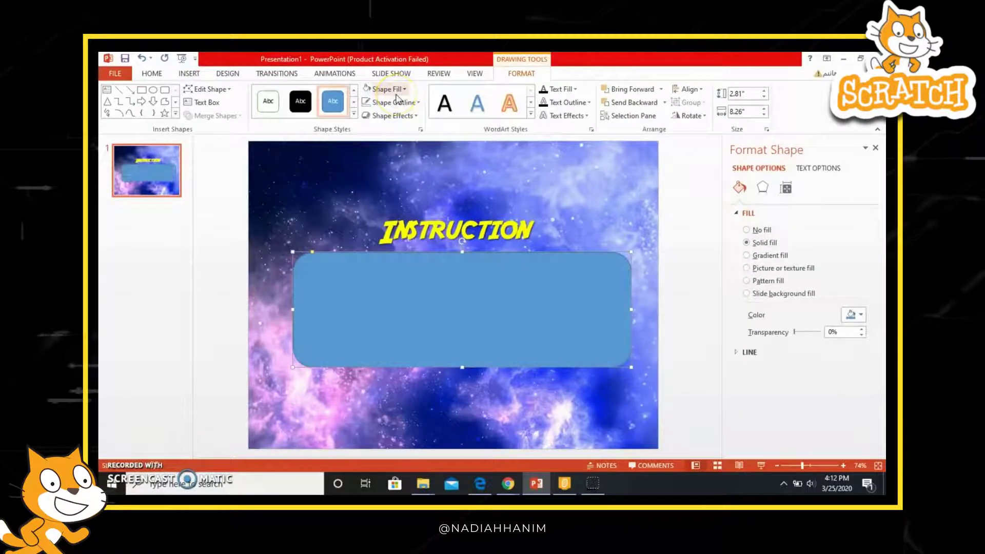
left_click(396, 92)
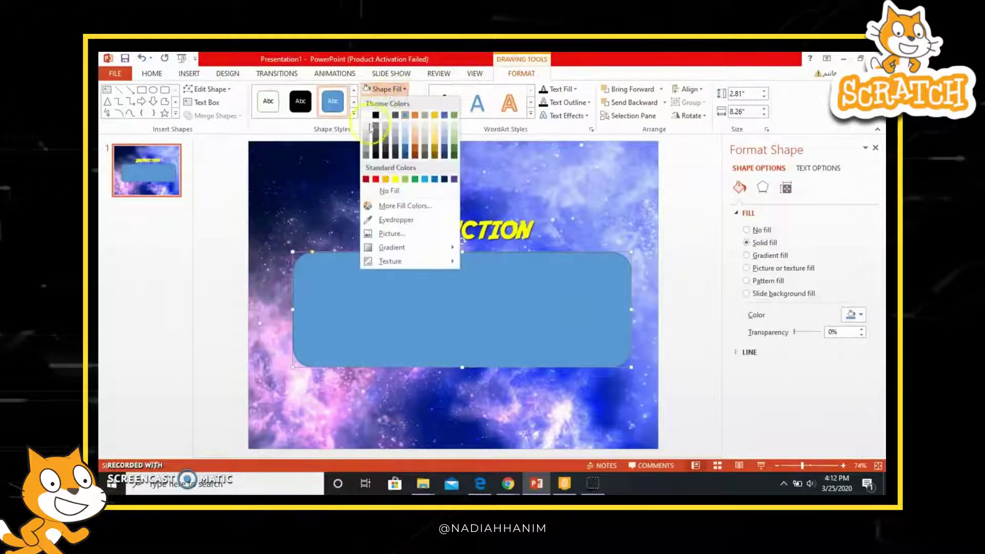
left_click(367, 131)
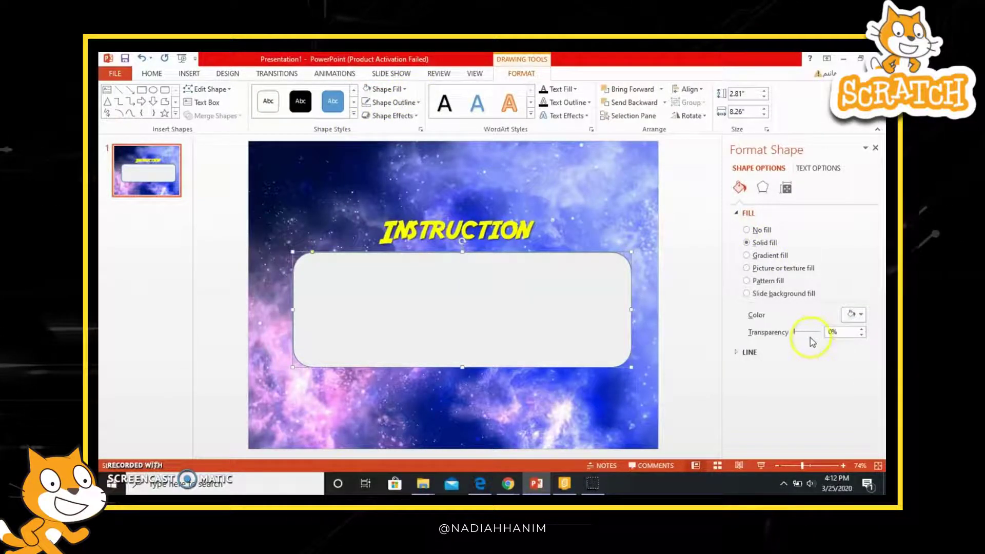
Step: Send the rounded box behind the text, raise its transparency to 51% and remove its outline
right_click(573, 333)
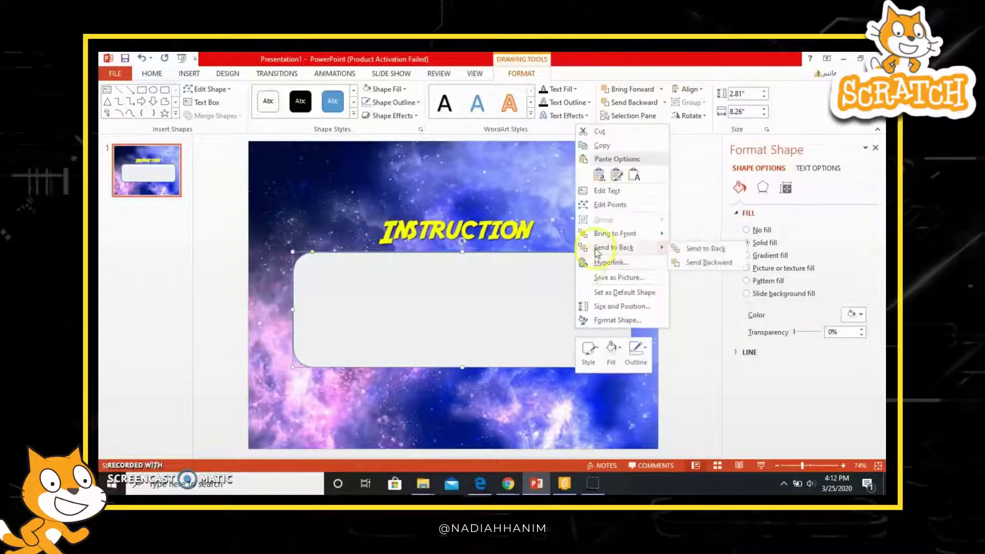
key("ctrl+v")
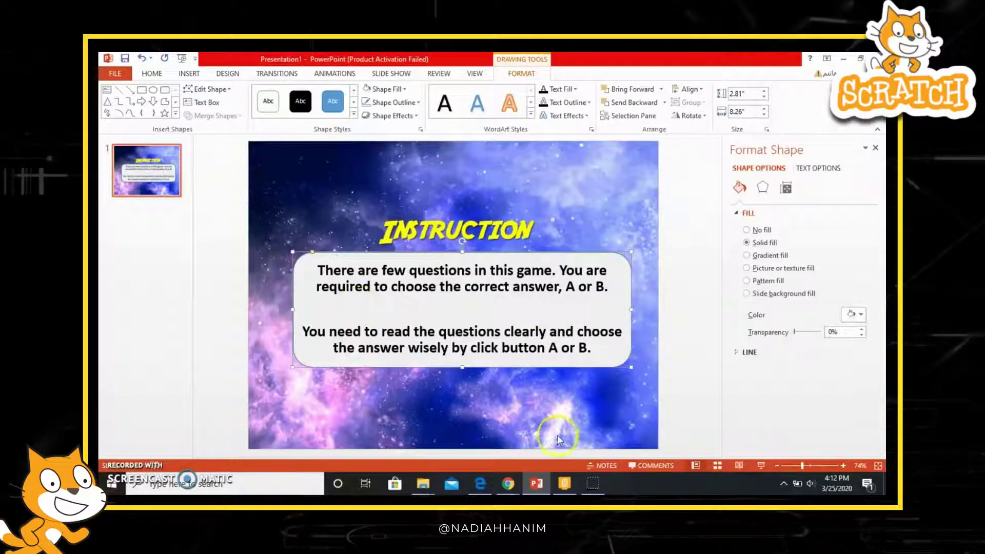
left_click(557, 438)
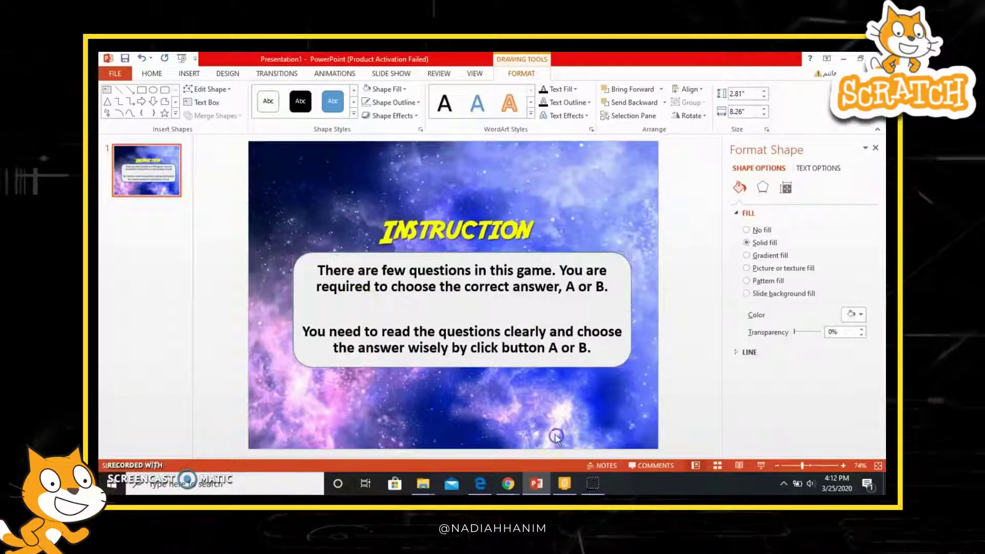
left_click(619, 367)
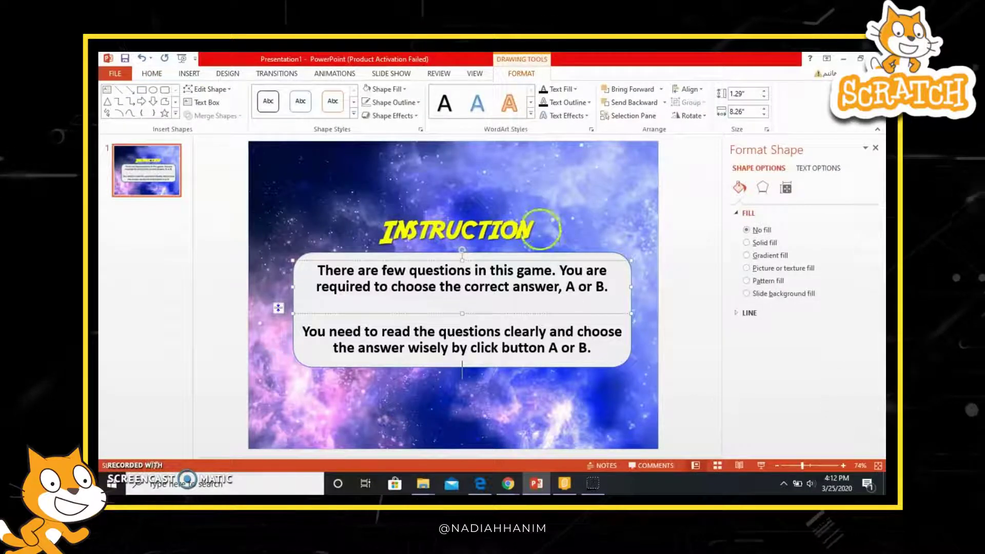
left_click(545, 257)
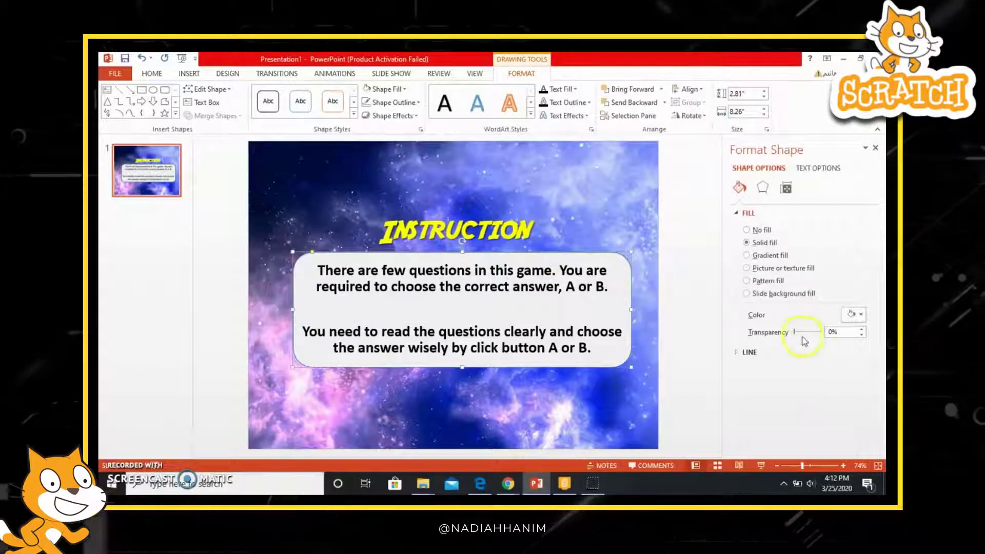
left_click_drag(799, 334, 812, 333)
left_click(568, 238)
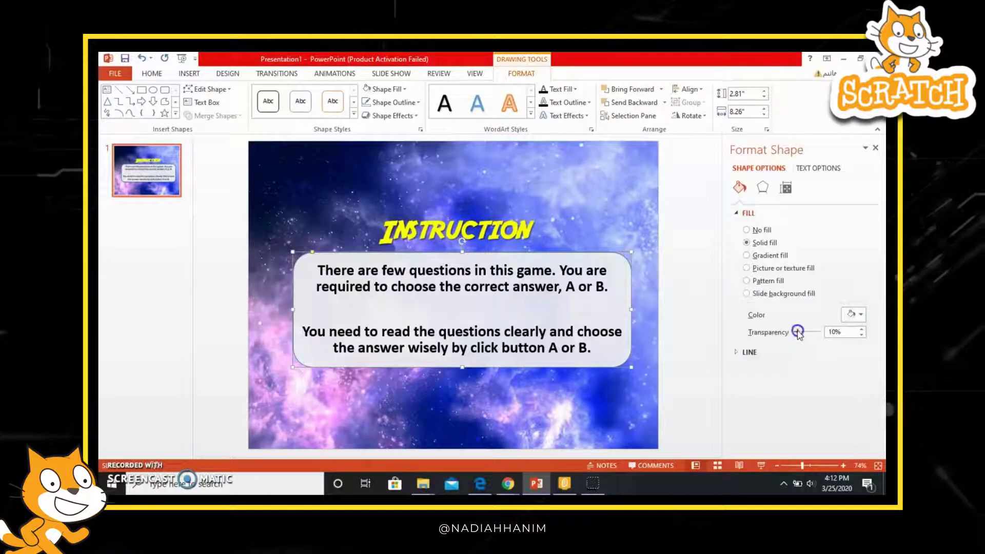
left_click_drag(798, 333, 808, 334)
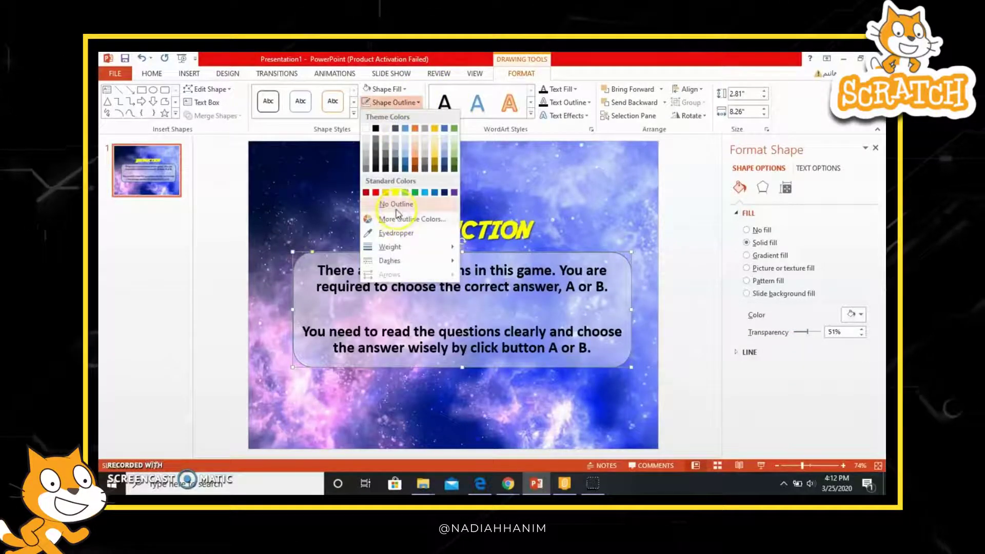
left_click(397, 205)
left_click(630, 195)
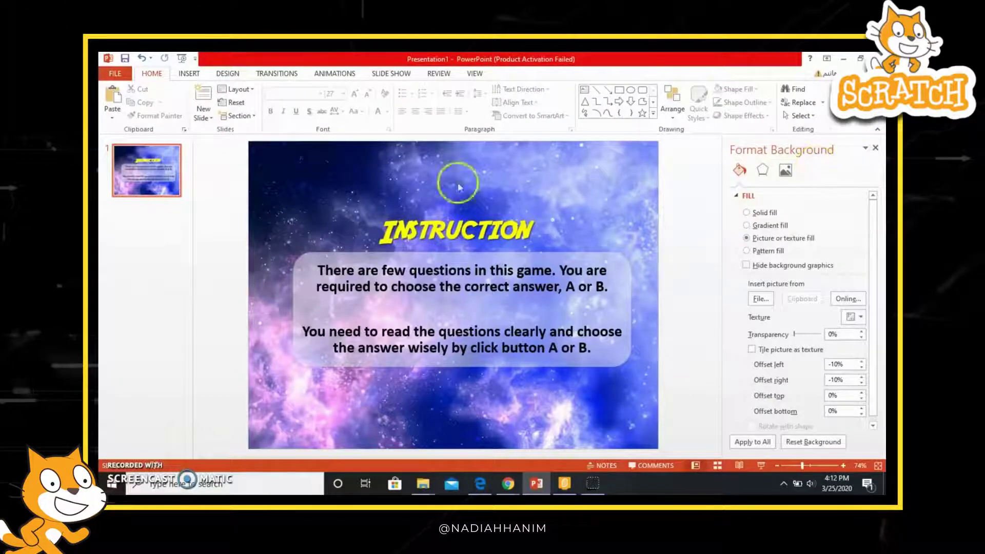
Step: Export only the current slide as JPEG Instruction.jpg into Desktop\scract, replacing the old file
left_click(126, 58)
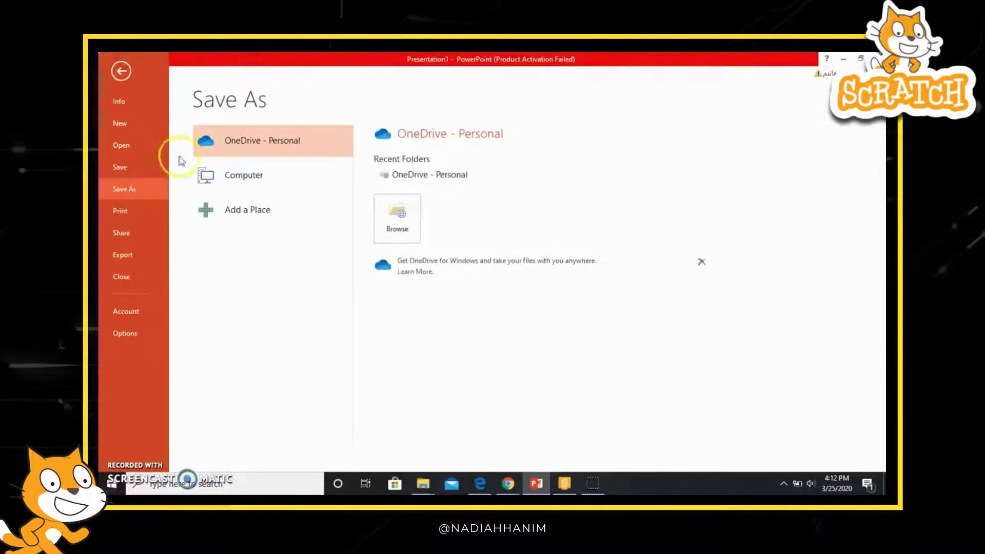
left_click(270, 186)
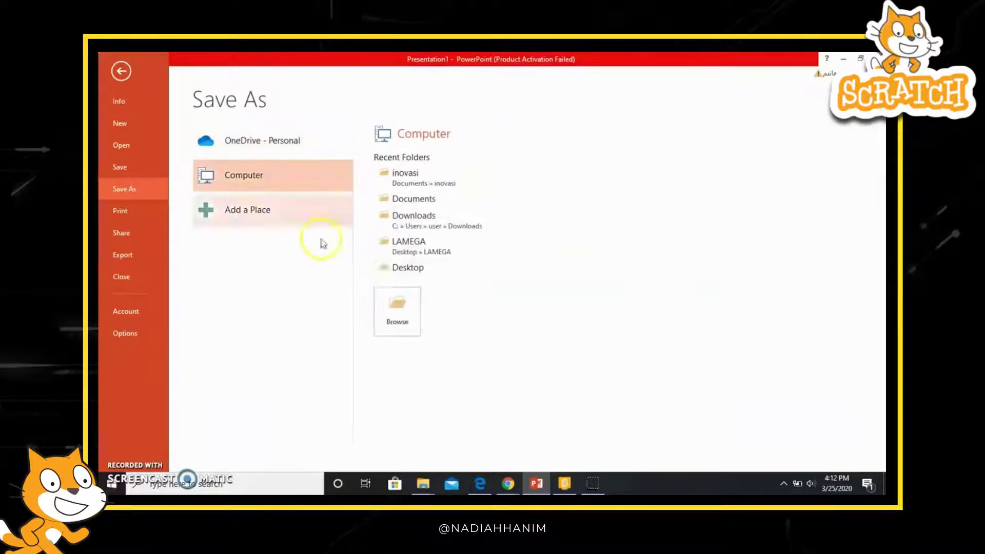
left_click(412, 319)
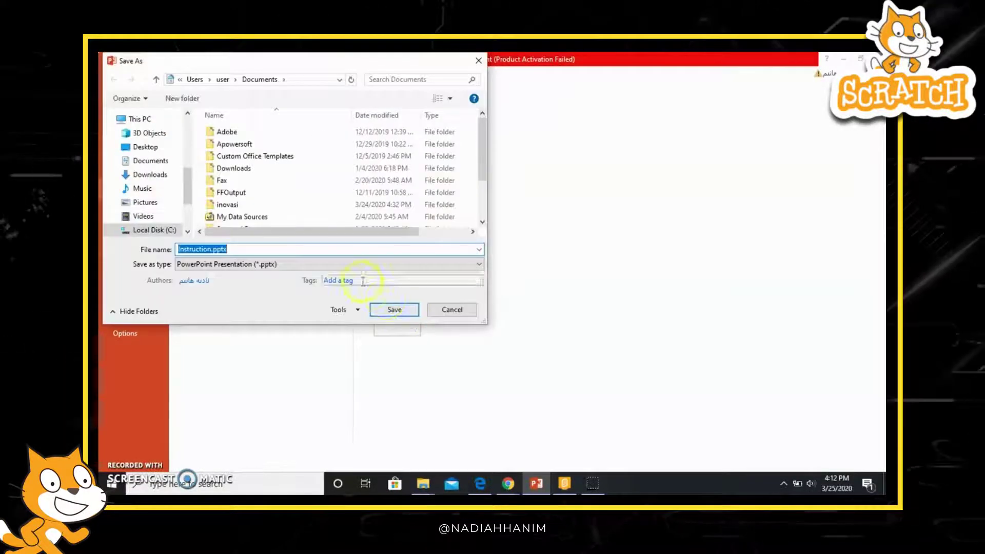
left_click(145, 147)
scroll(301, 193, "down", 3)
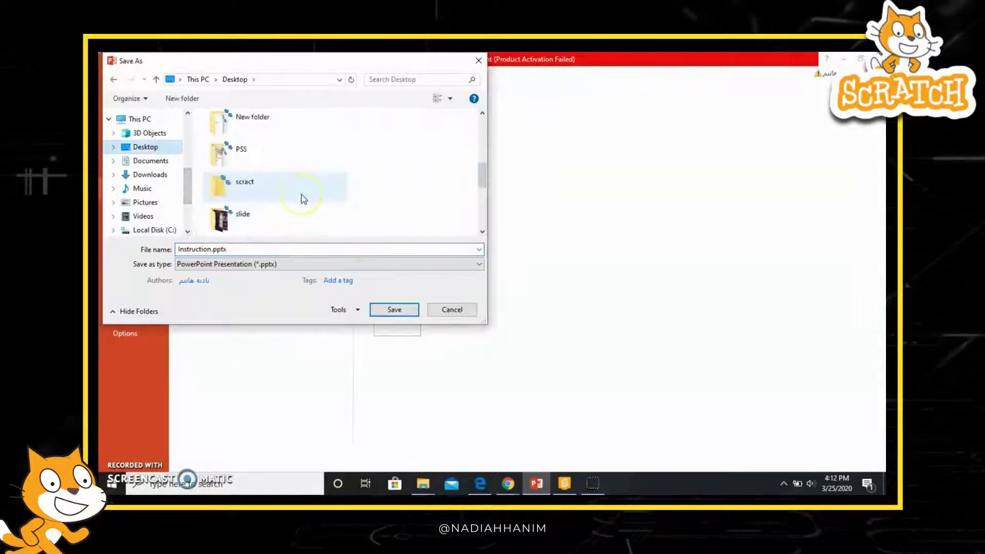
left_click(301, 195)
double_click(301, 195)
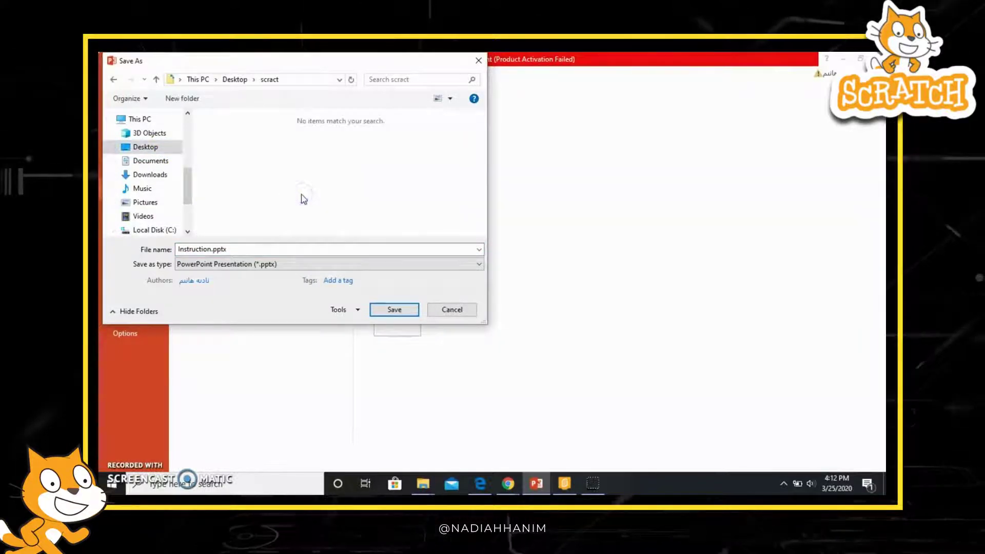
left_click(300, 264)
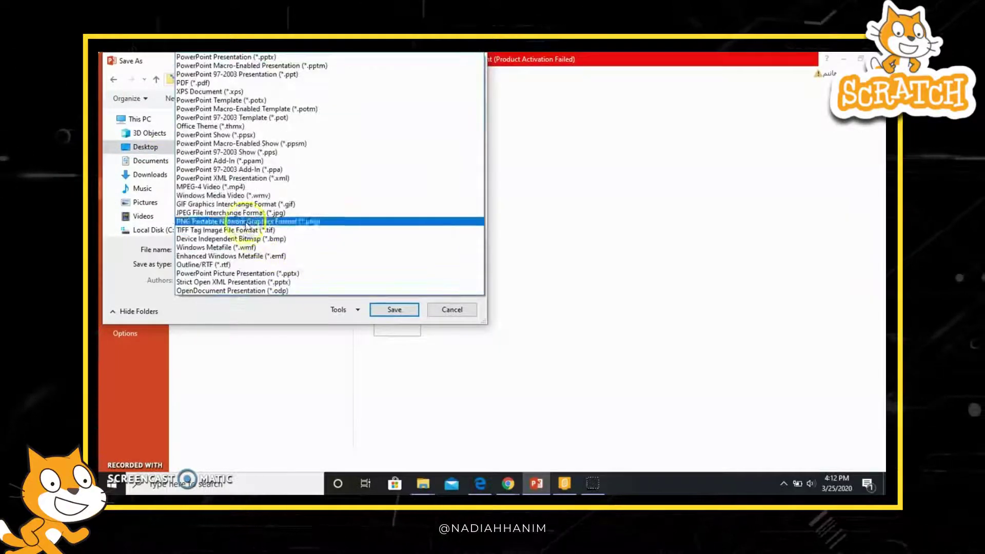
left_click(281, 214)
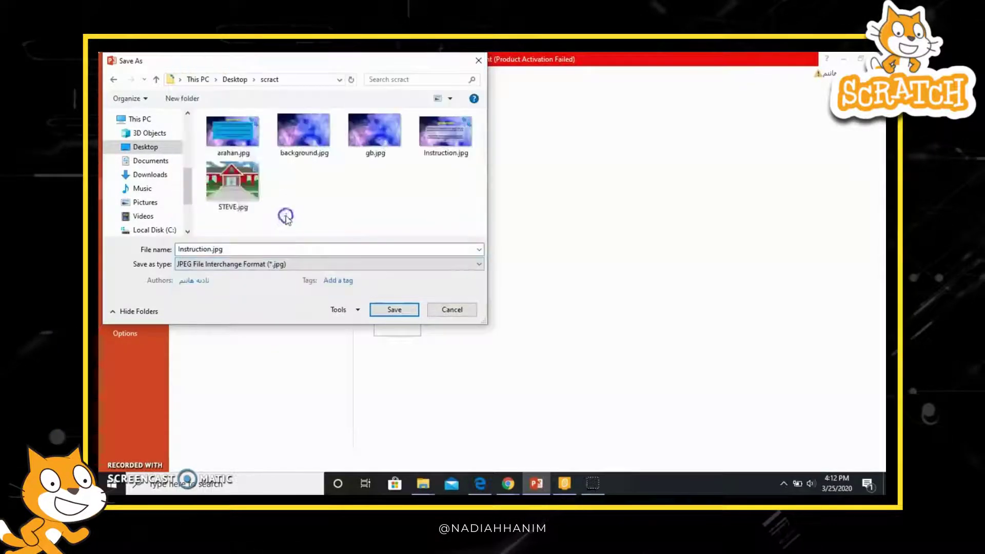
left_click(408, 310)
left_click(520, 269)
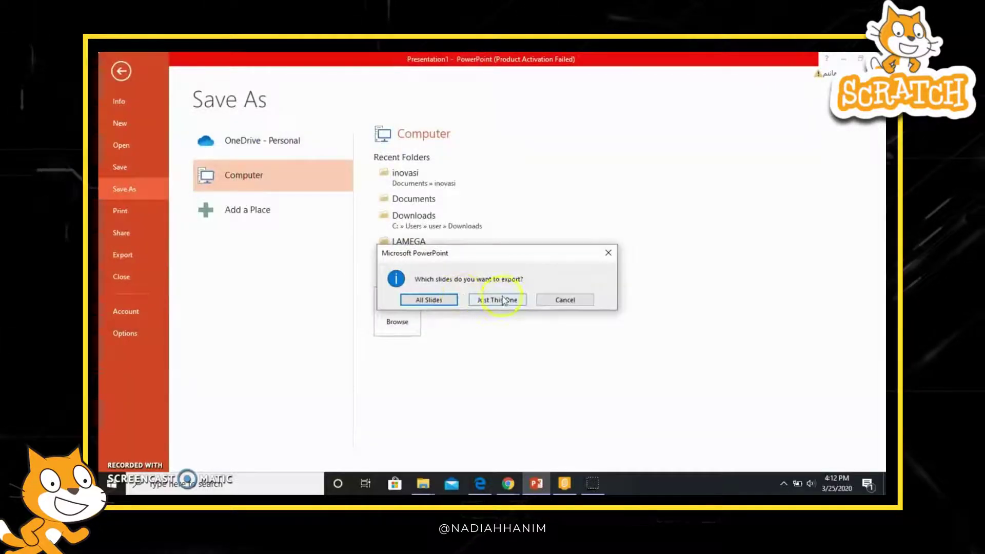
left_click(503, 301)
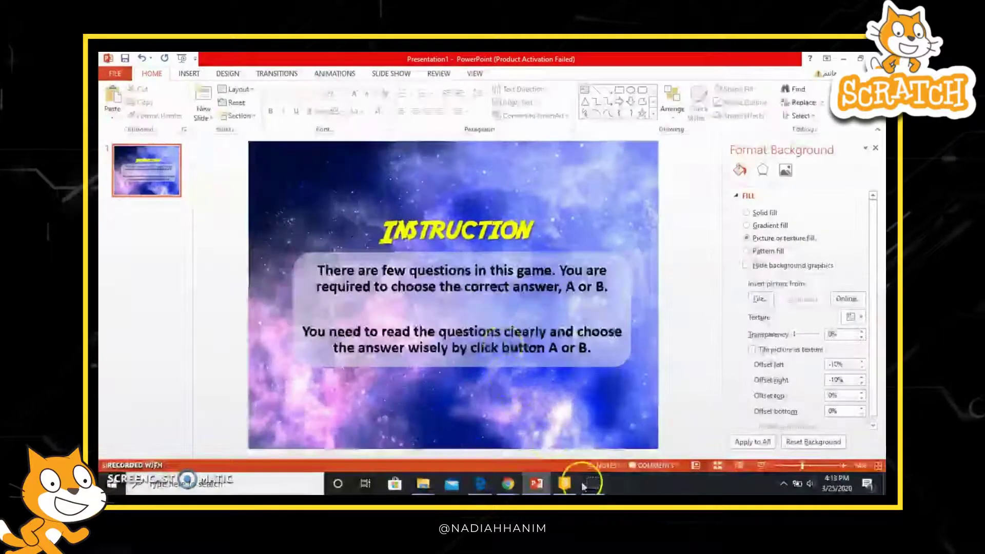
Step: Upload Instruction.jpg from Desktop\scract as a new Scratch stage backdrop
left_click(564, 485)
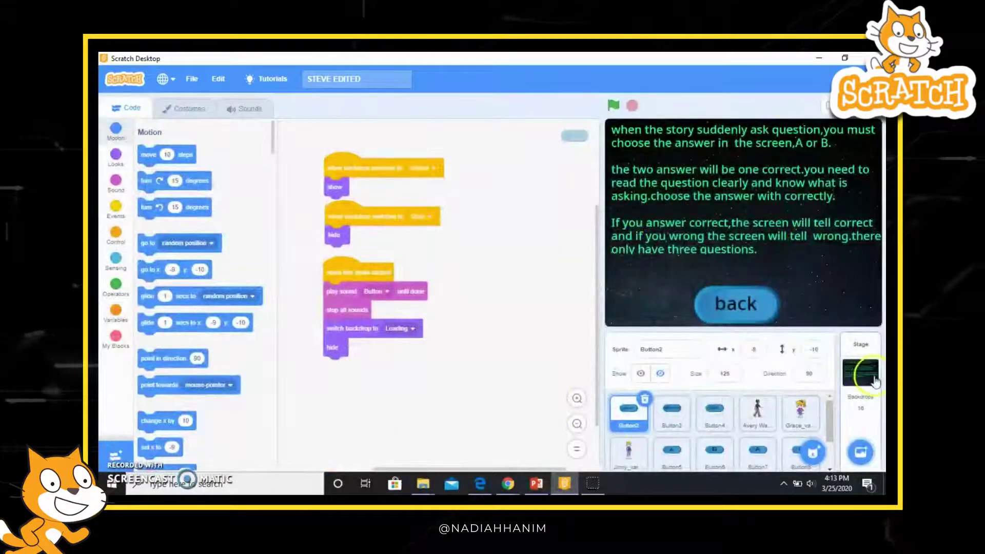
left_click(866, 378)
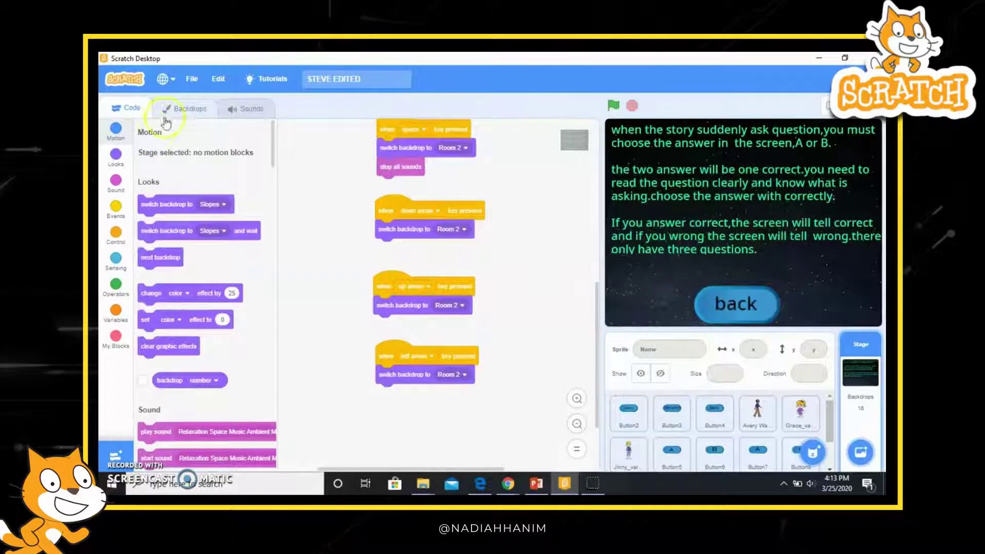
left_click(171, 116)
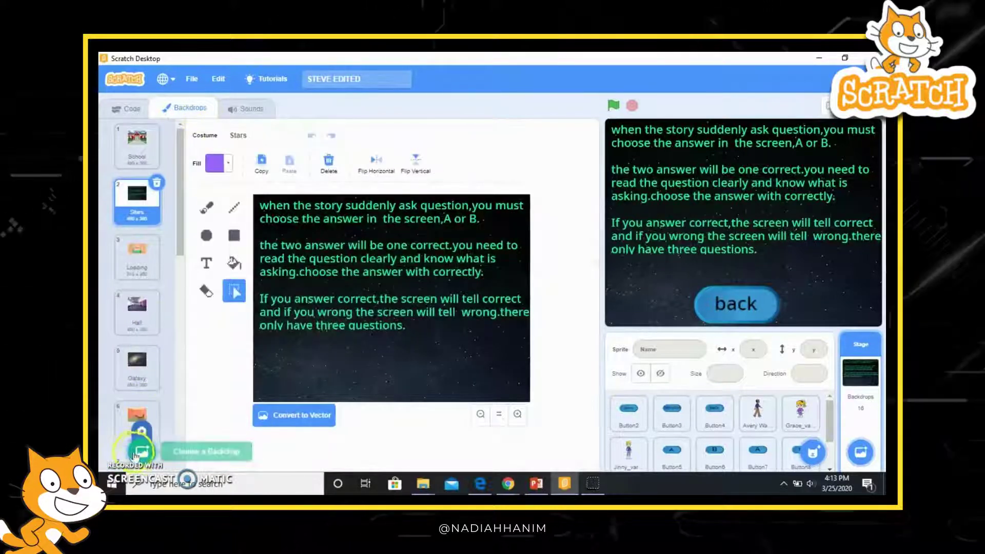
mouse_move(142, 451)
left_click(141, 368)
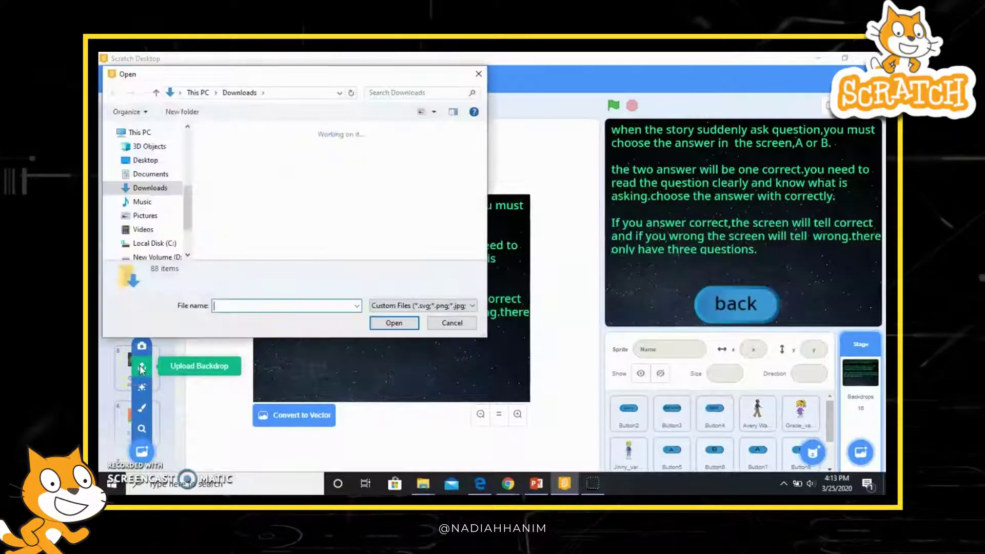
left_click(140, 160)
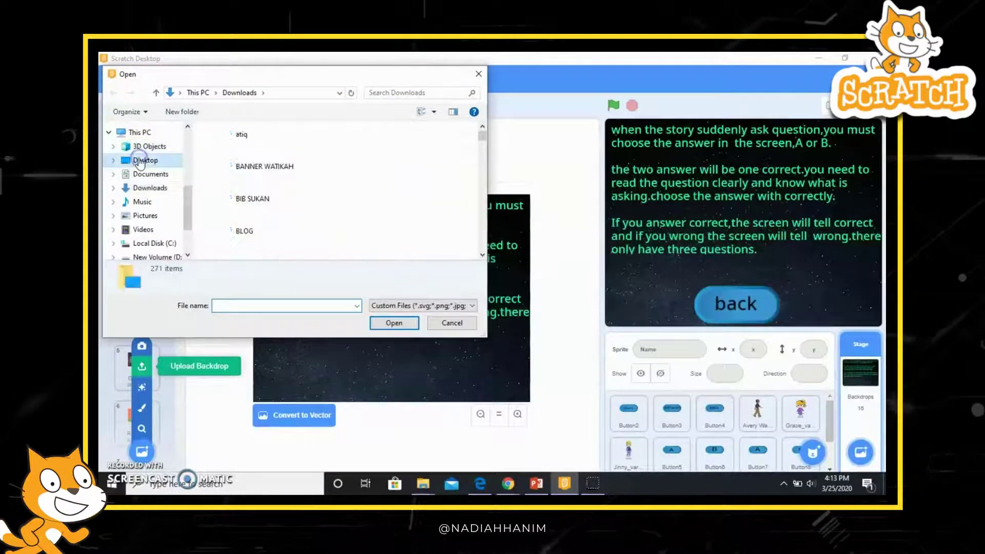
scroll(211, 193, "down", 3)
double_click(227, 256)
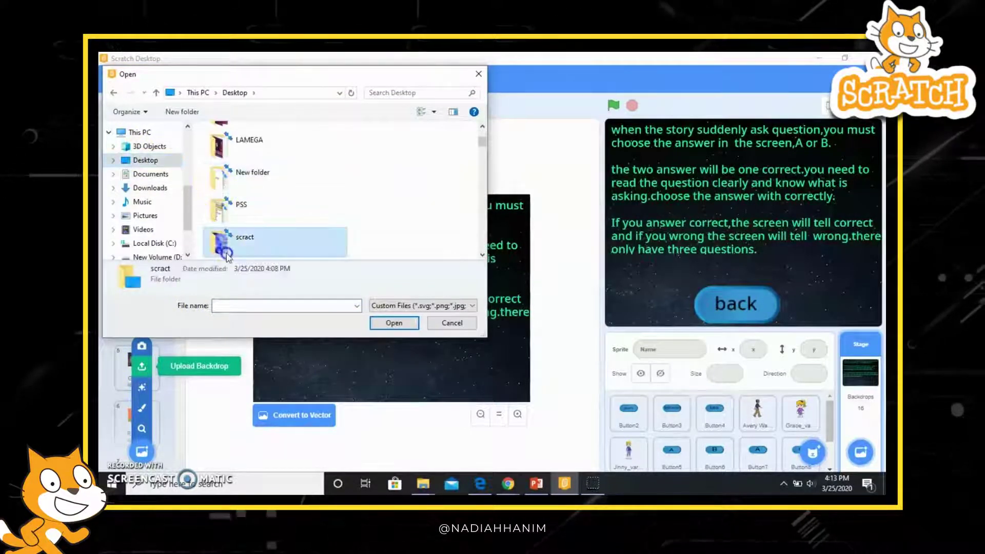
double_click(323, 212)
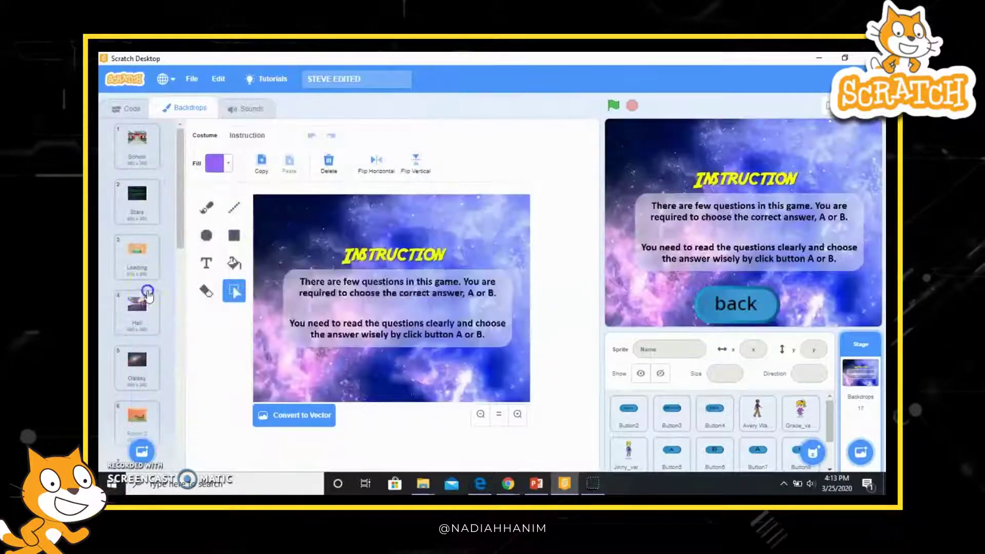
Step: Convert the Instruction backdrop to vector and begin moving and enlarging the image
scroll(138, 305, "down", 8)
scroll(141, 334, "down", 3)
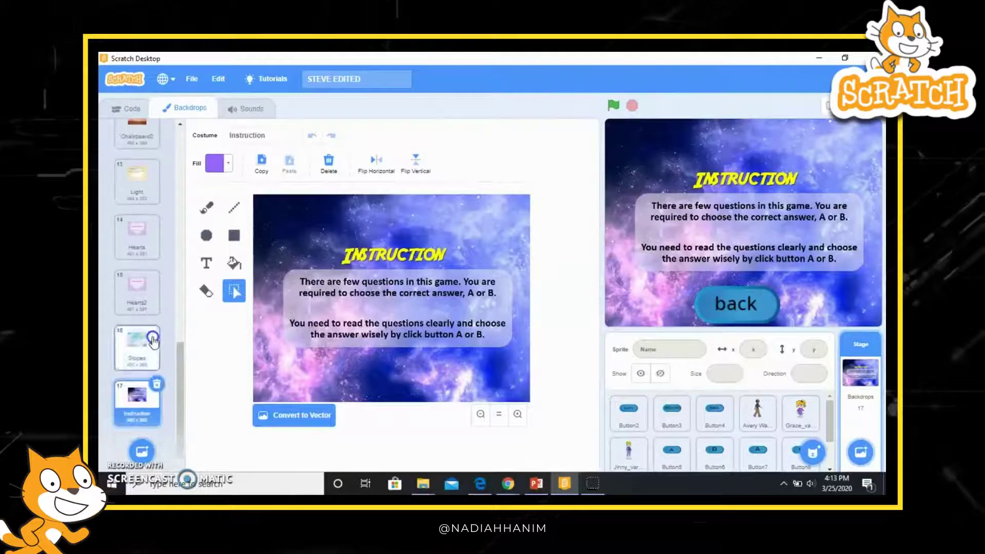
left_click(286, 415)
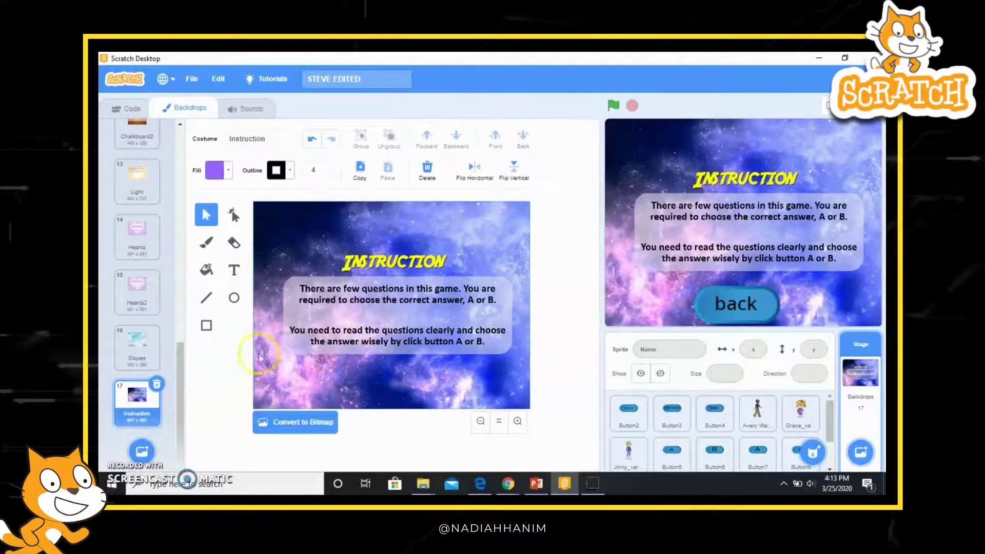
left_click_drag(261, 215, 260, 190)
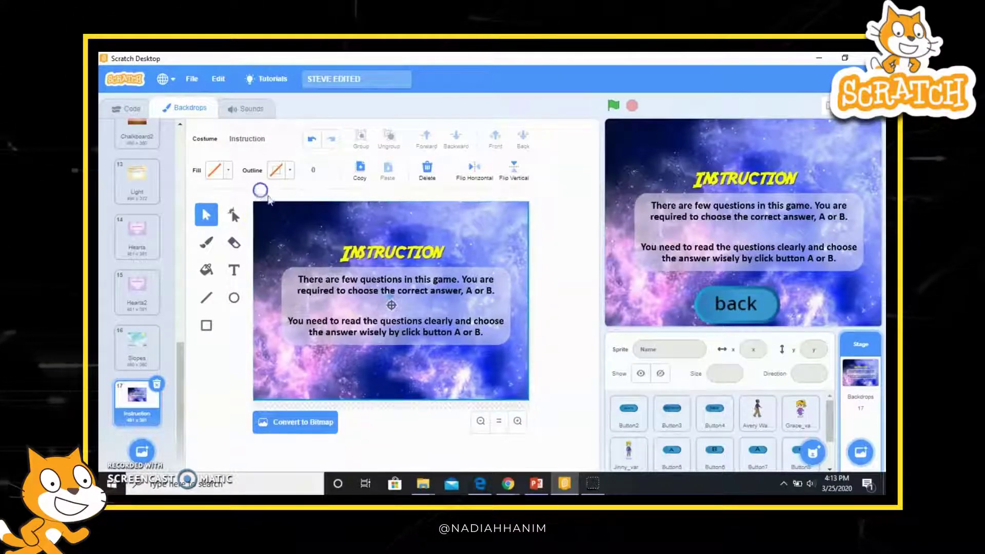
left_click_drag(527, 404, 528, 407)
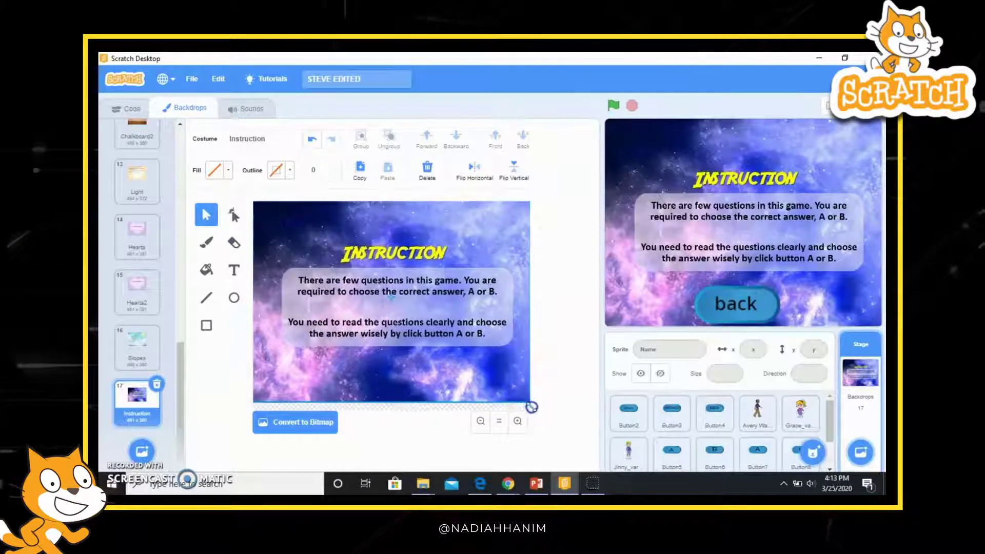
left_click(554, 445)
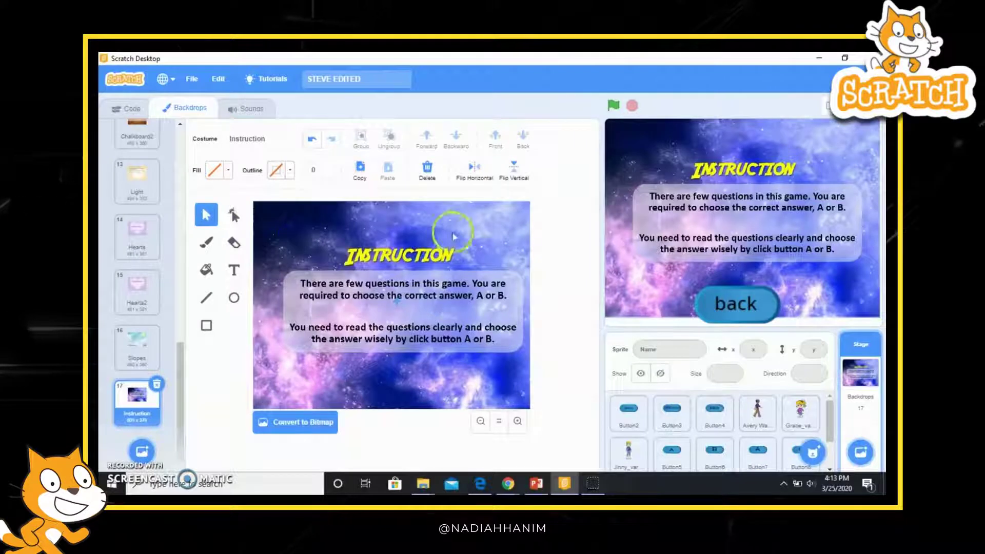
Step: Reposition and stretch the image to cover the canvas, then move the backdrop up the list
left_click_drag(453, 236, 432, 221)
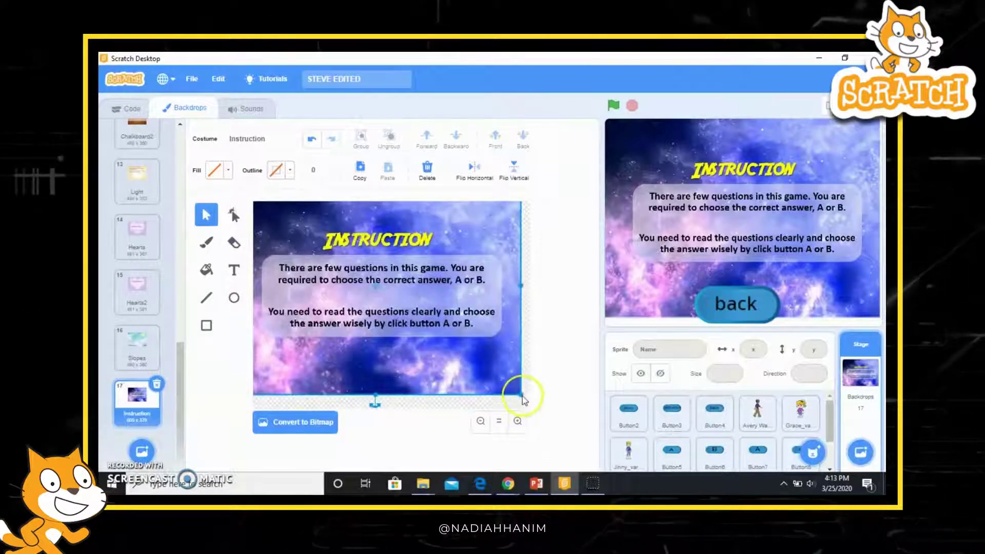
left_click_drag(523, 398, 521, 399)
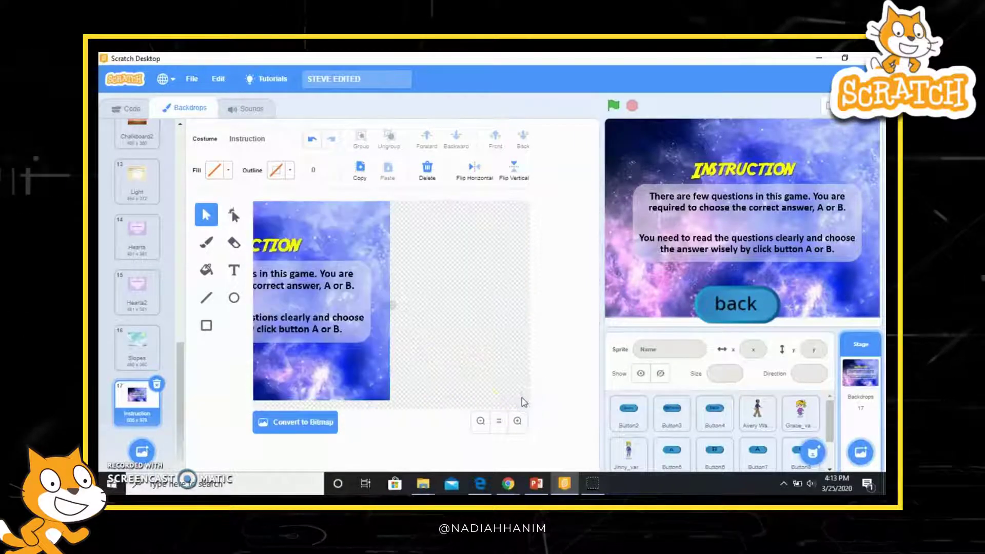
left_click_drag(365, 371, 493, 360)
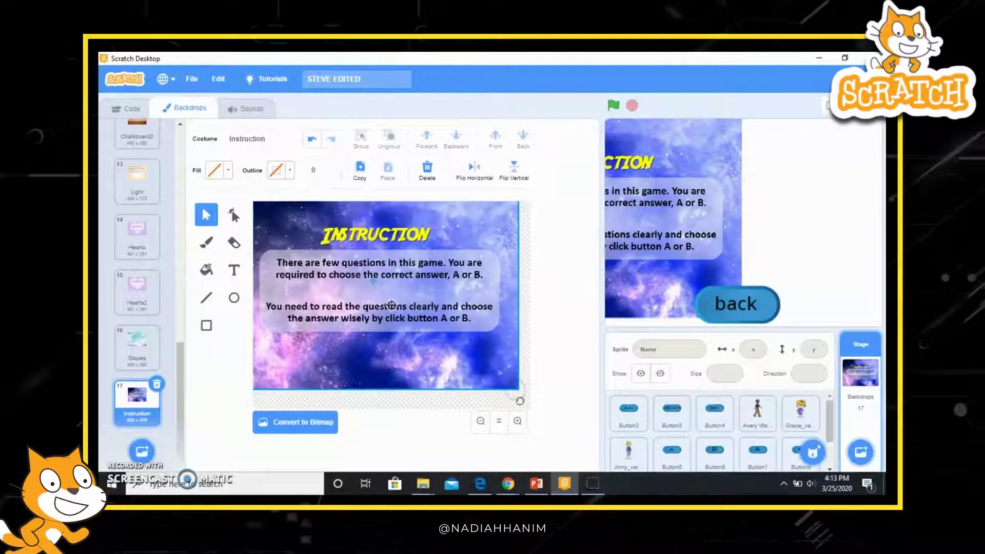
left_click_drag(520, 390, 542, 424)
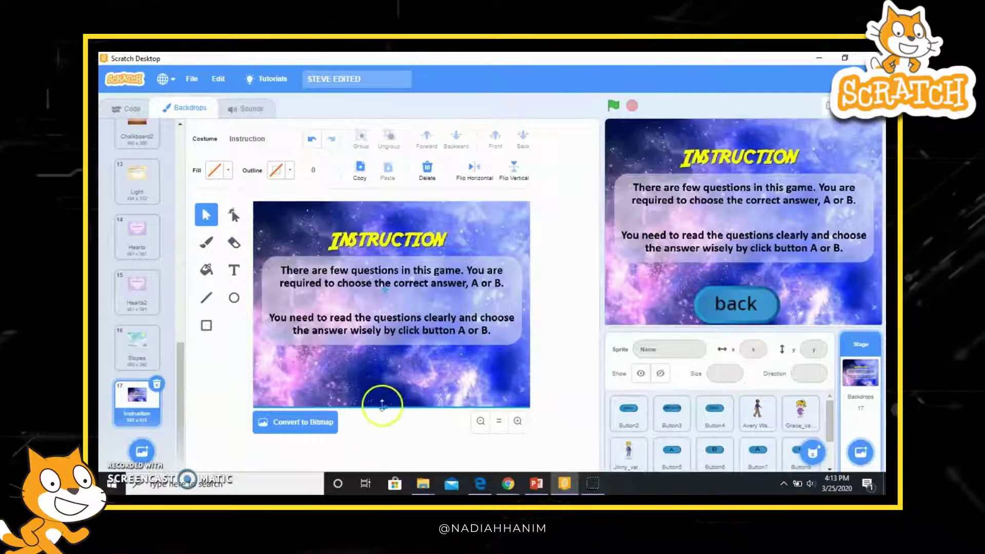
left_click_drag(385, 408, 390, 434)
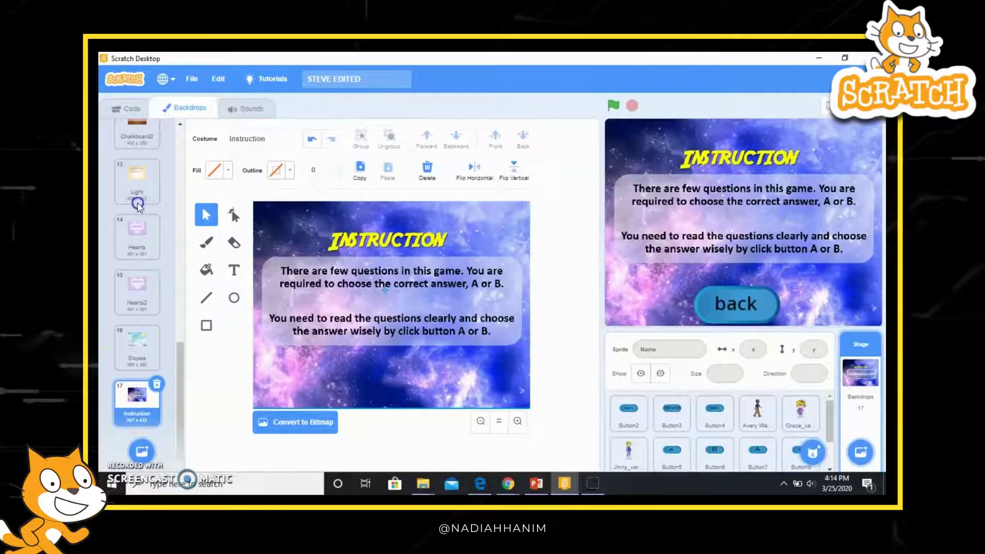
left_click_drag(137, 397, 141, 134)
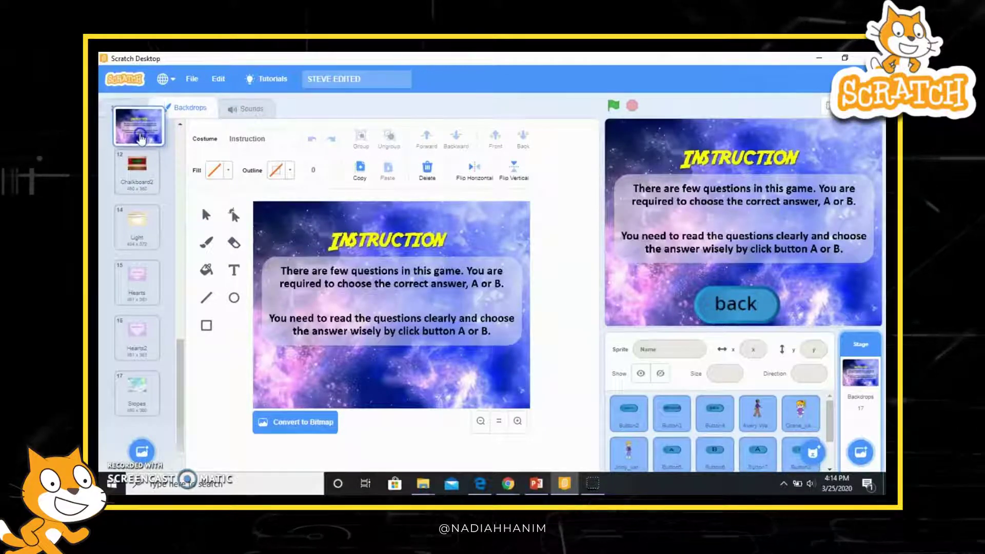
Step: Move the Instruction backdrop up to the second slot of the backdrop list
left_click(197, 369)
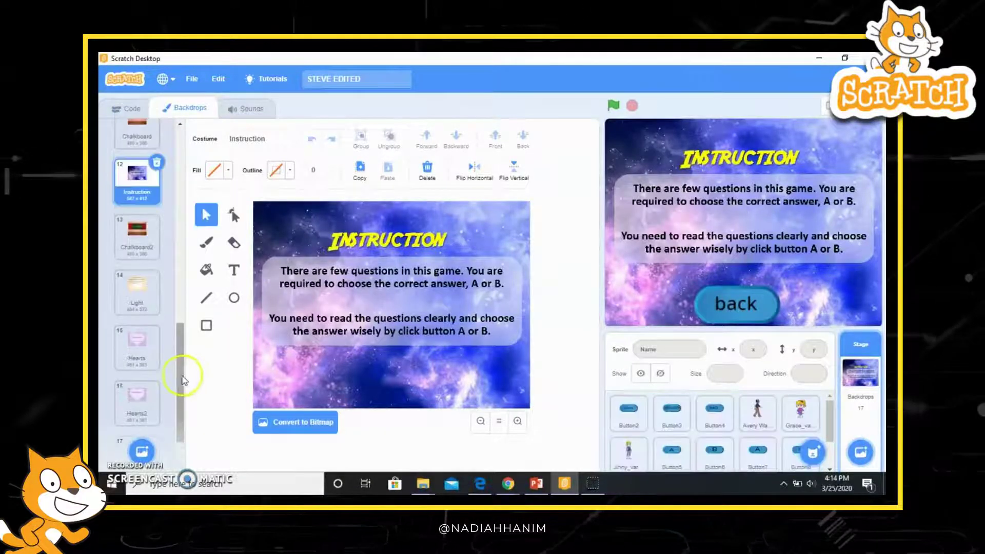
left_click_drag(187, 374, 187, 306)
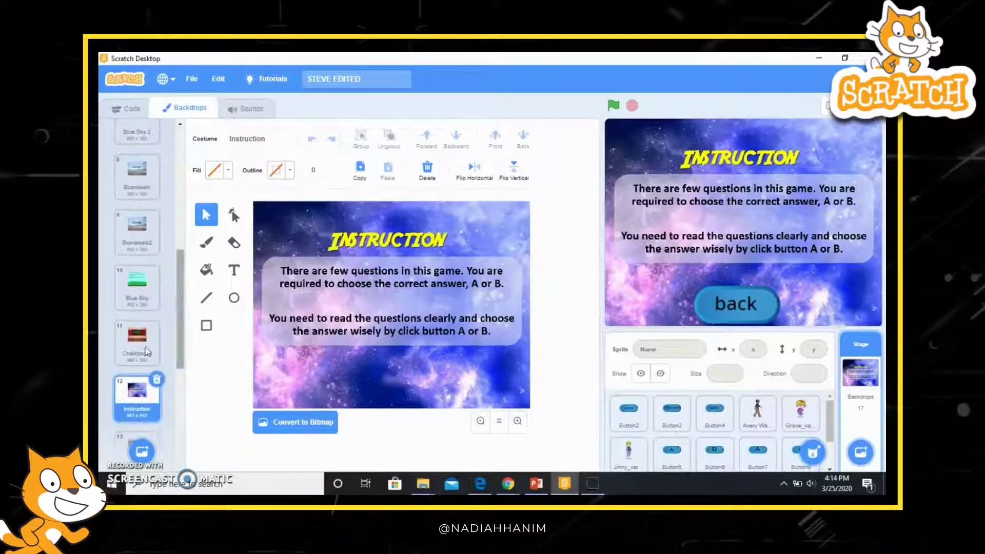
left_click_drag(135, 377, 174, 310)
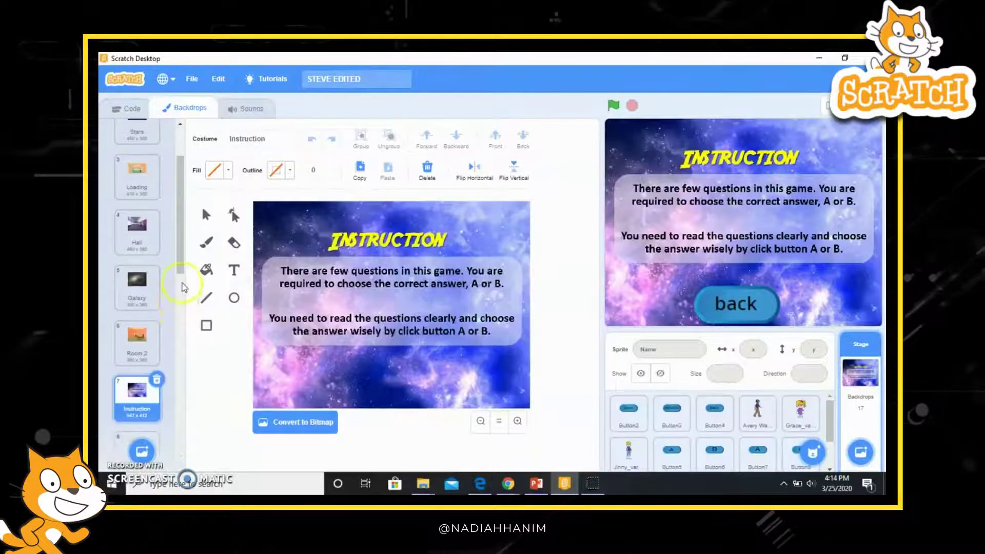
mouse_move(154, 382)
left_mouse_down()
mouse_move(122, 163)
mouse_move(132, 205)
left_mouse_up()
Step: Delete the old Stars backdrop and return to the stage's Code tab
left_click(133, 205)
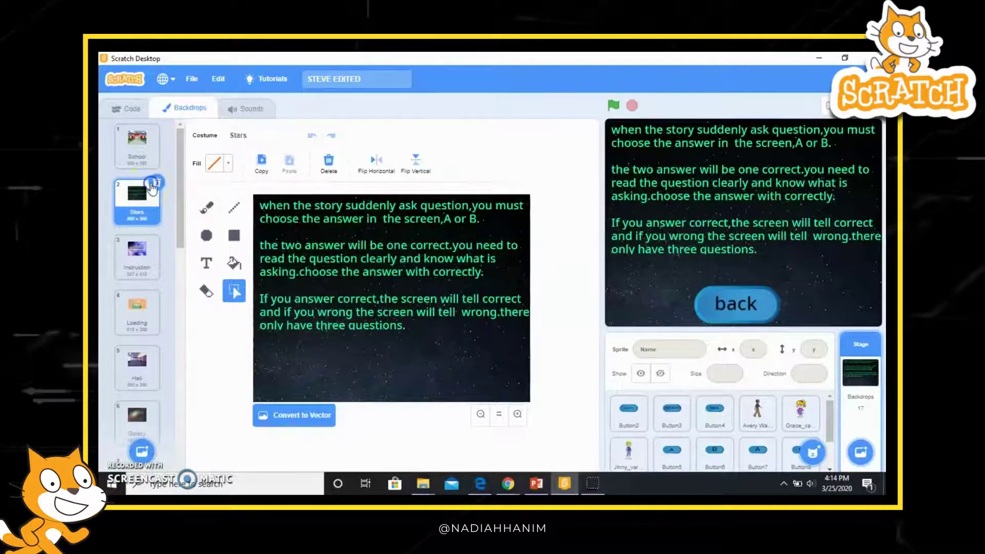
left_click(156, 184)
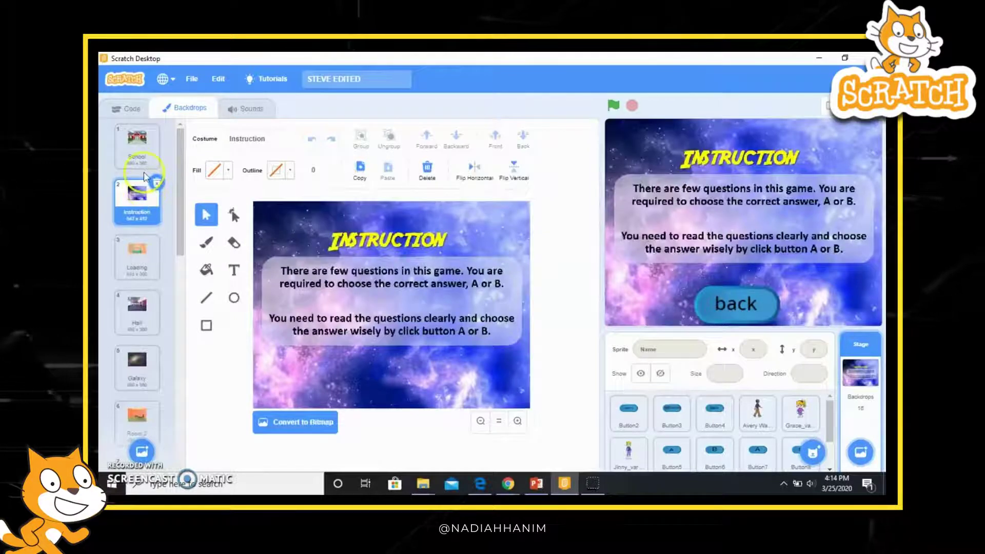
left_click(128, 108)
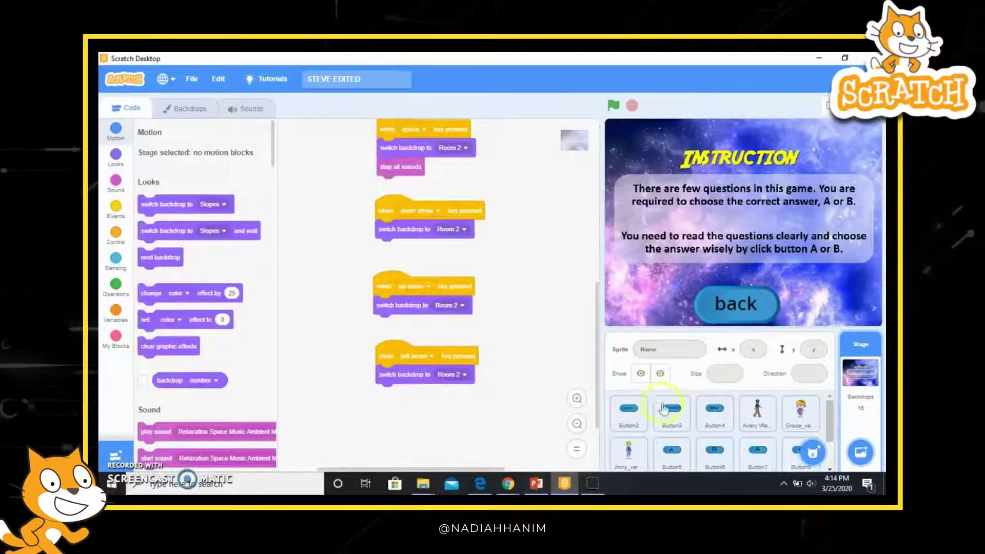
Step: Change Button4's backdrop trigger and Button3's click switch from Stars to Instruction
left_click(698, 417)
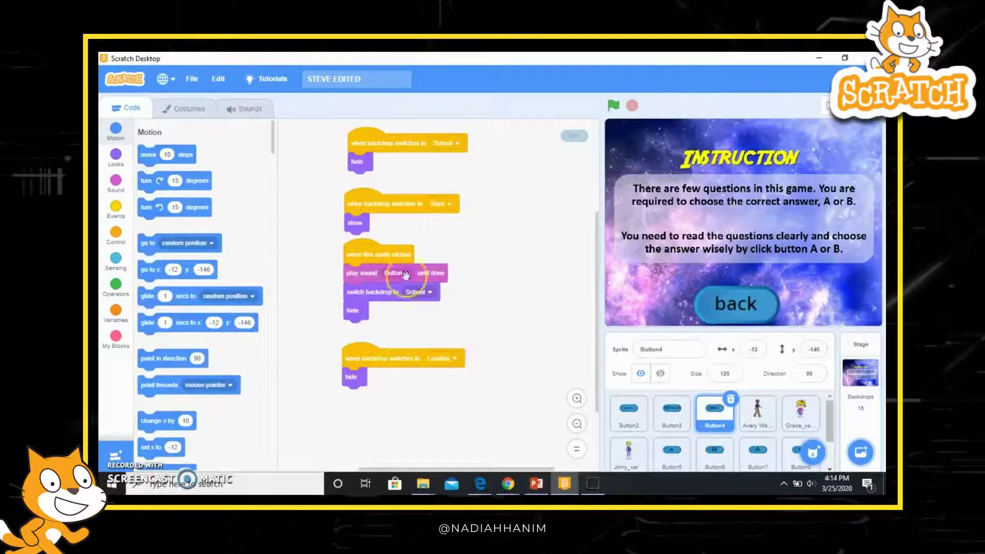
left_click(450, 204)
left_click(438, 249)
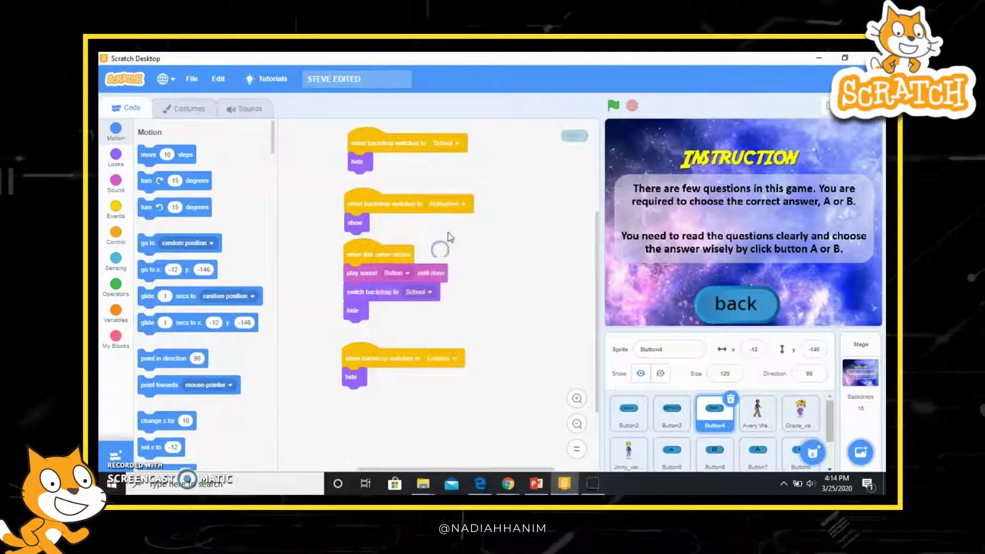
left_click(668, 428)
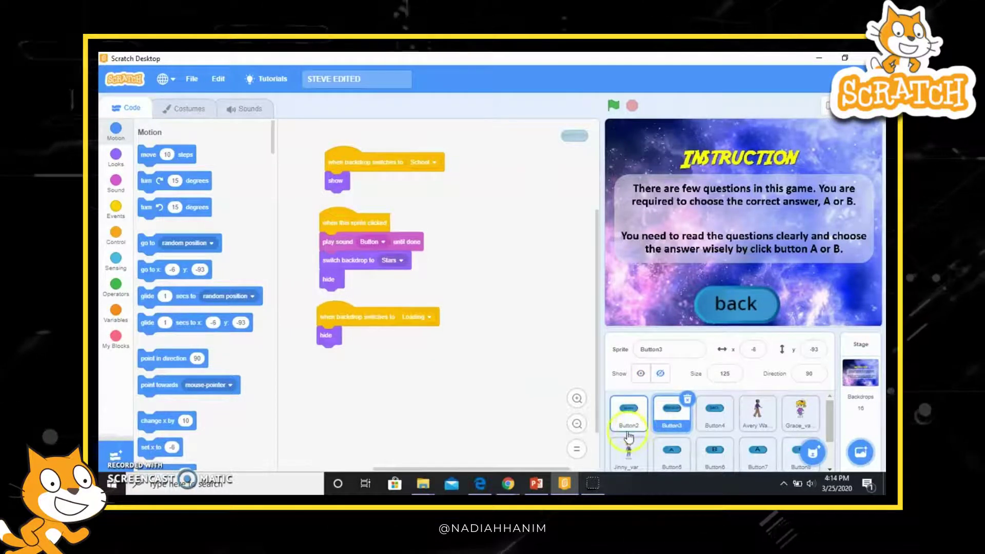
left_click(396, 259)
left_click(394, 308)
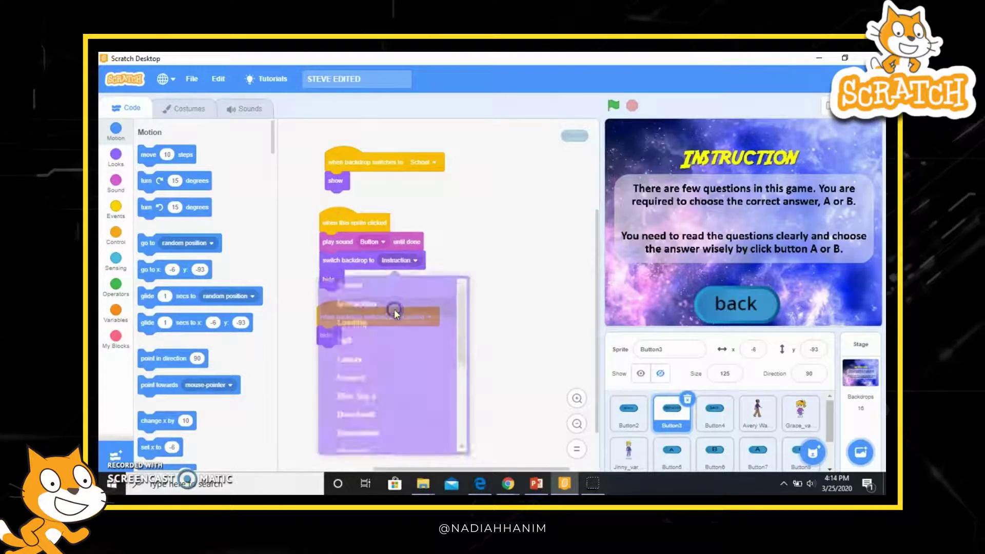
Step: Make Button2 hide on the Instruction backdrop, then run the game and test the instruction button
left_click(626, 433)
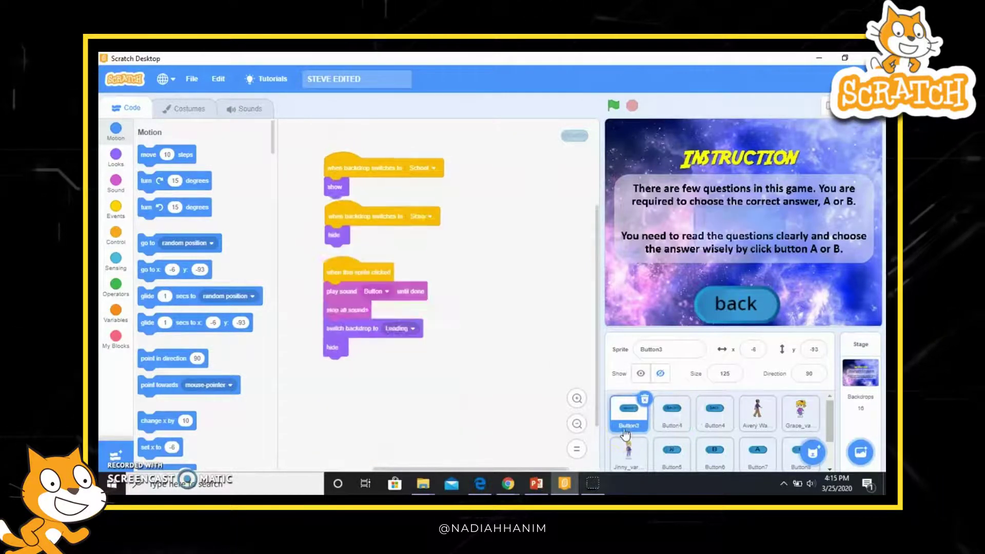
left_click(430, 217)
left_click(430, 260)
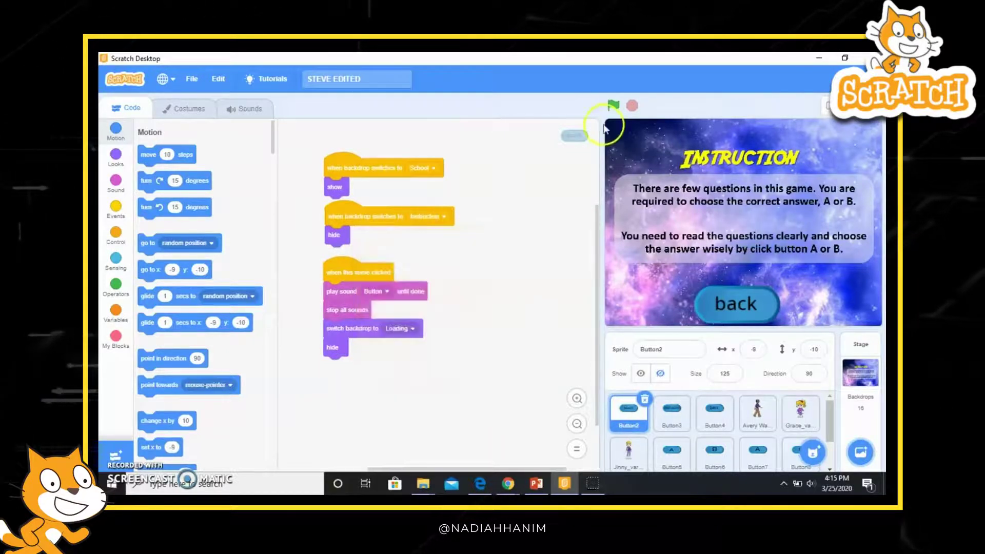
left_click(613, 107)
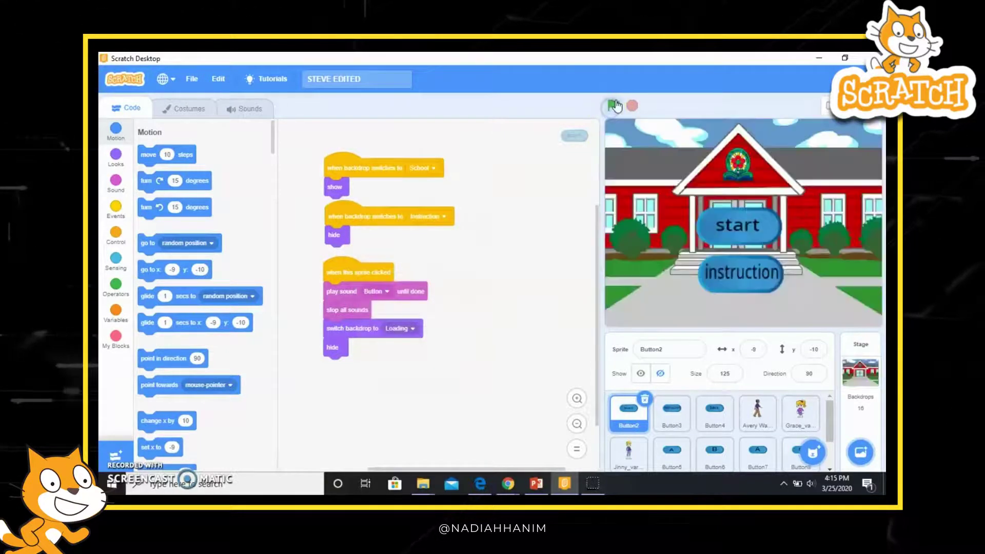
left_click(748, 284)
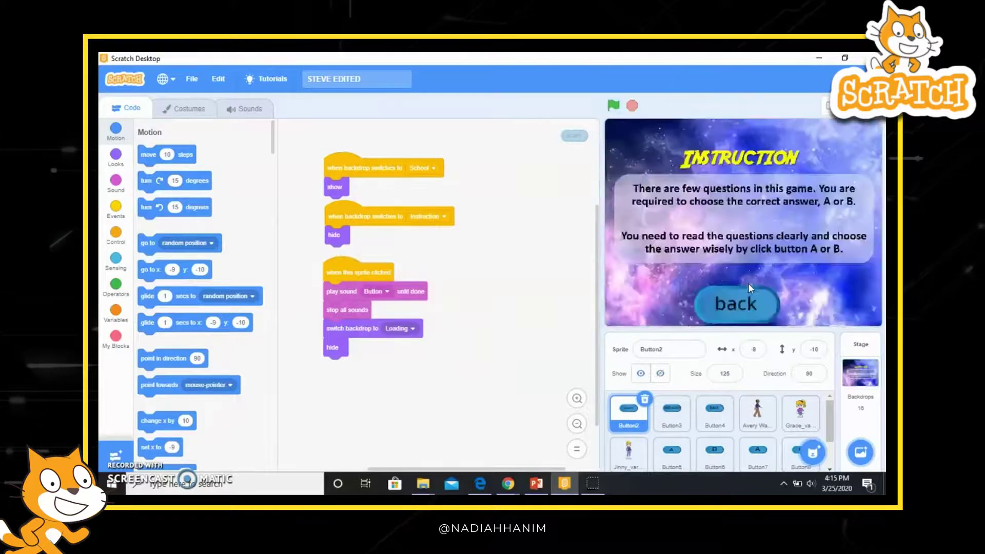